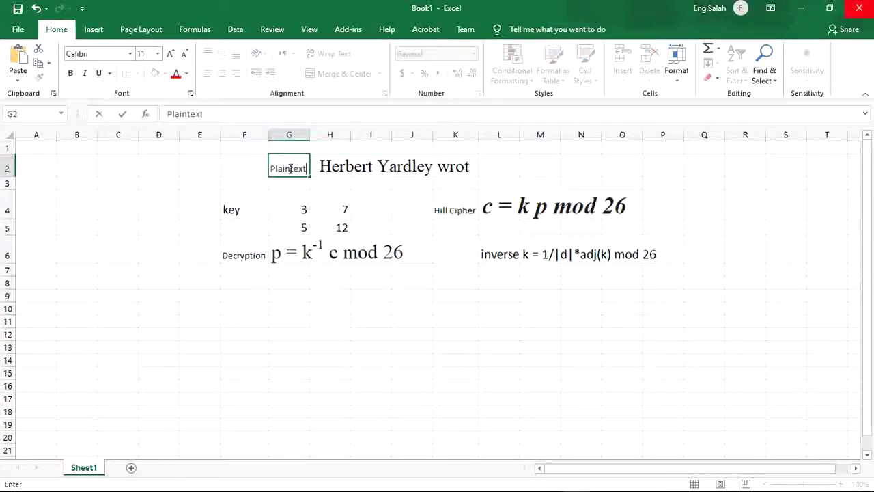
Step: Complete the label in G2 as "Plaintext:" and widen column G slightly
text(:)
click(331, 154)
mouse_move(310, 134)
mouse_down()
mouse_move(411, 135)
mouse_move(322, 140)
mouse_up()
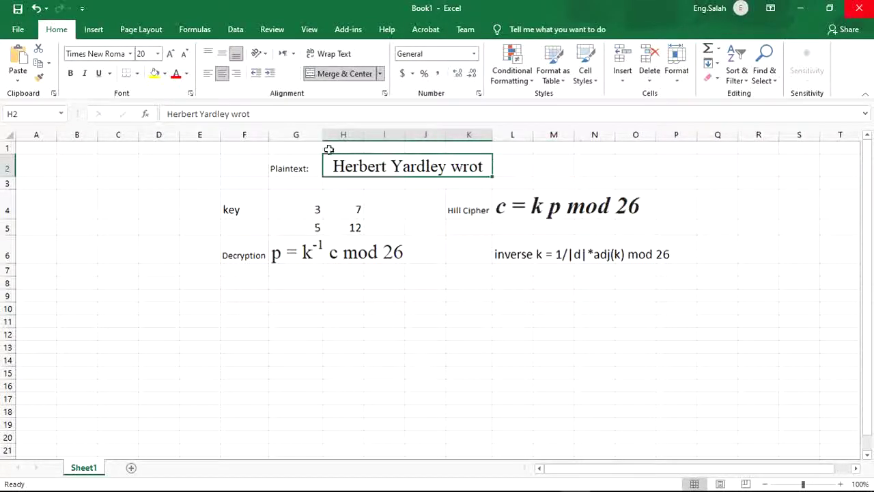
Step: Examine the plaintext, the 2×2 key matrix, the Hill cipher and decryption formulas, and the table mapping letters a to z to numbers
click(464, 207)
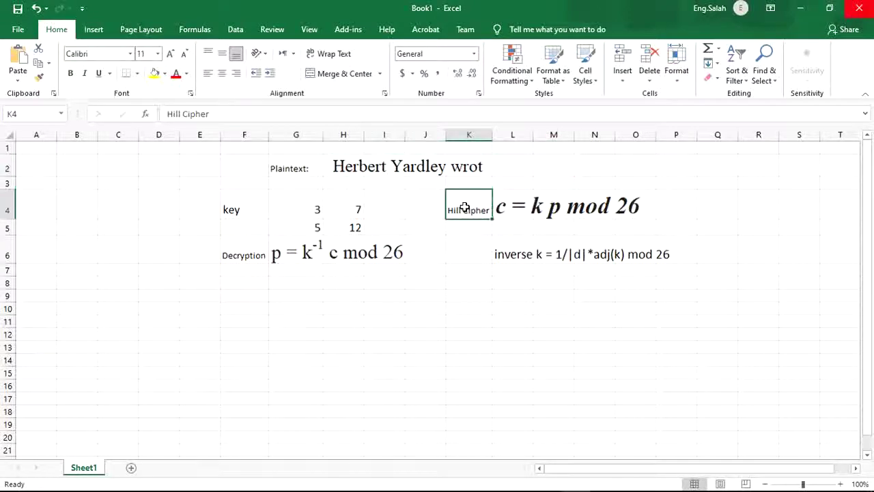
click(252, 254)
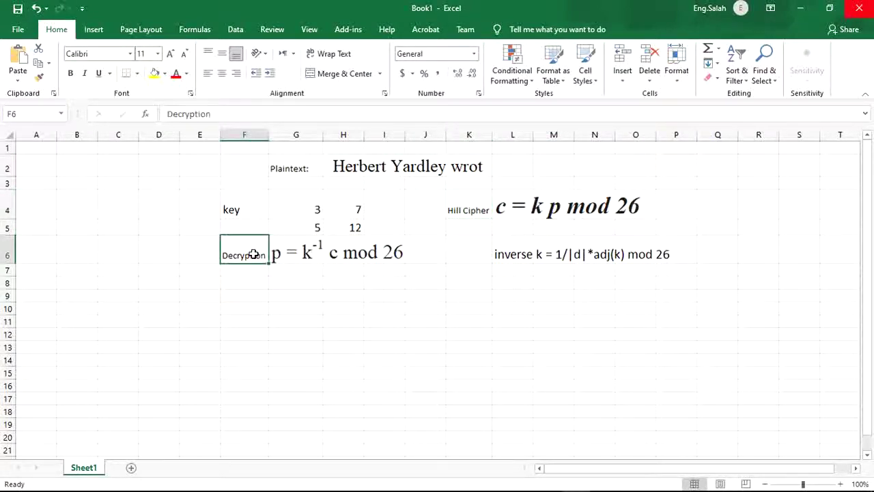
click(345, 165)
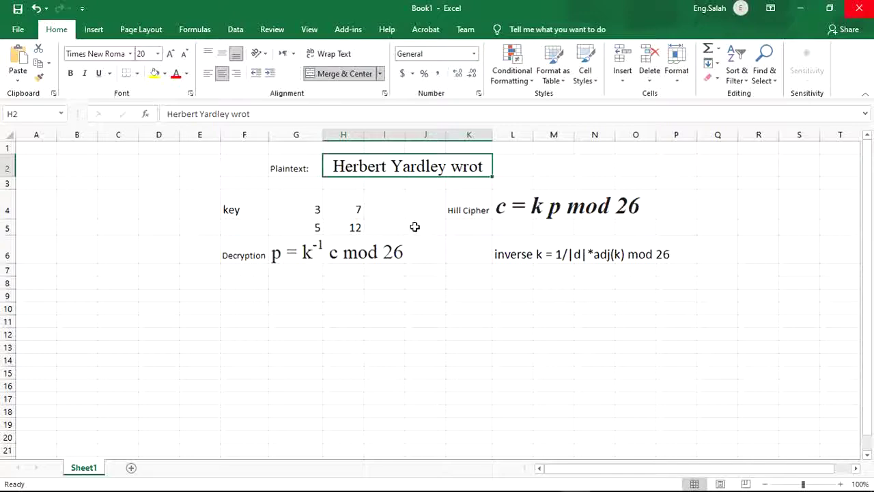
click(240, 210)
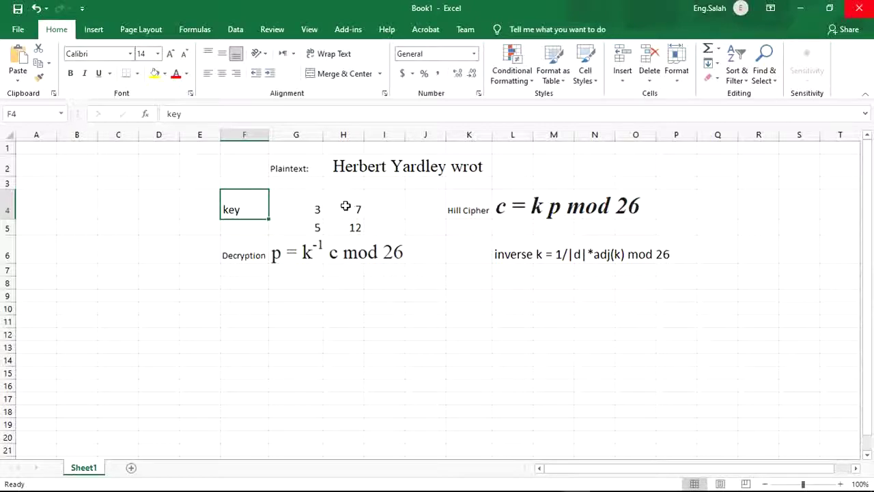
click(291, 211)
click(344, 205)
click(310, 228)
click(347, 225)
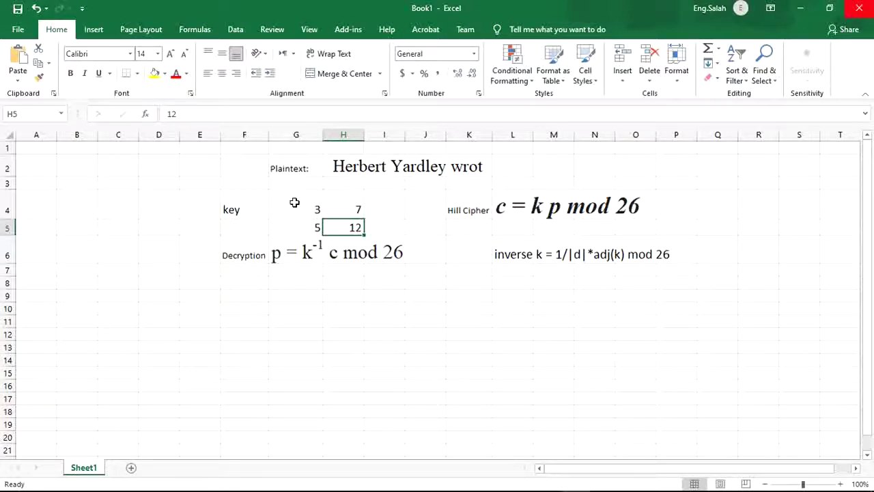
click(544, 212)
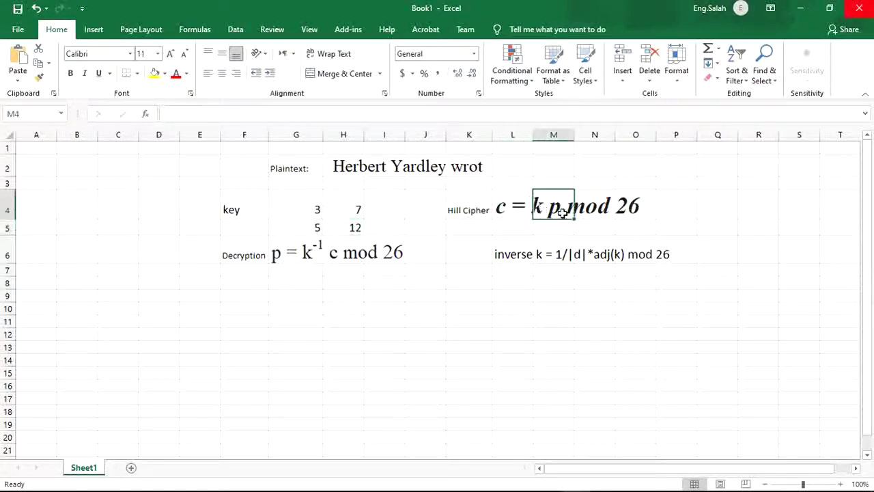
click(513, 213)
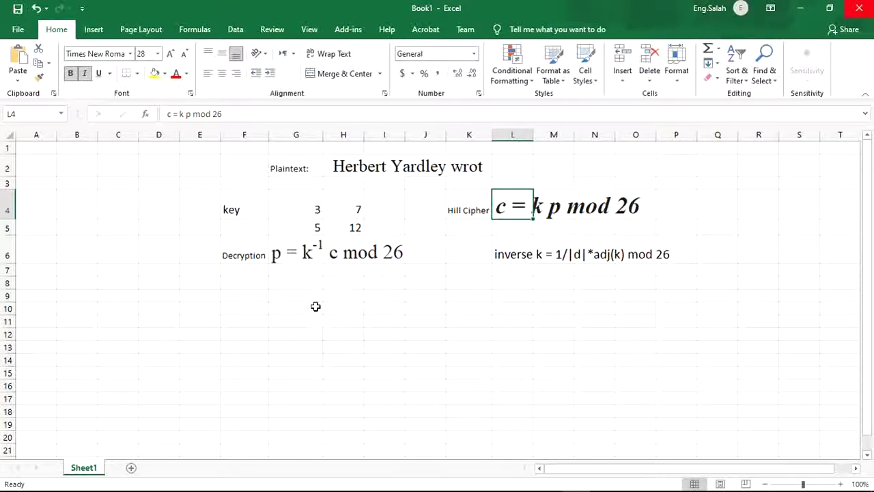
click(264, 305)
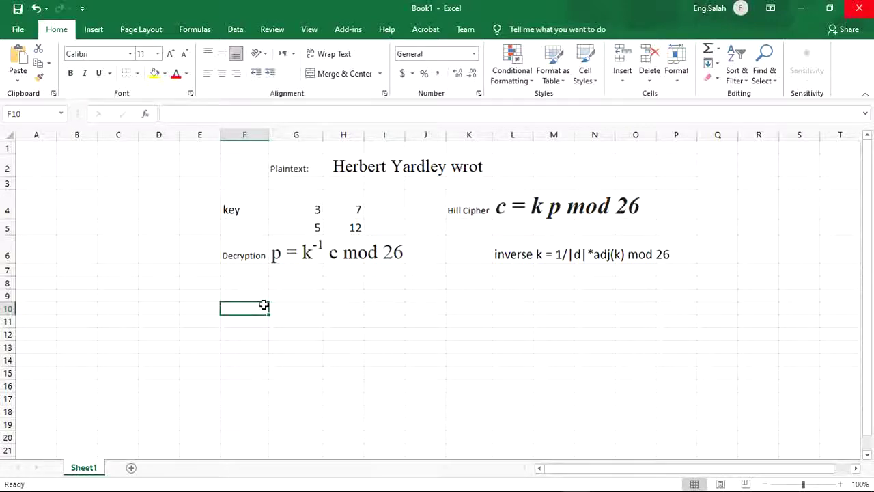
key(Up)
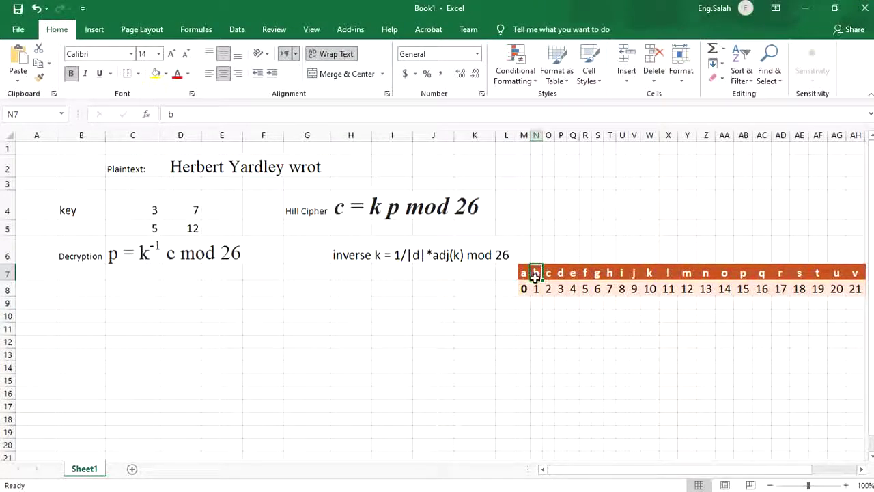
click(524, 273)
drag(660, 471, 679, 474)
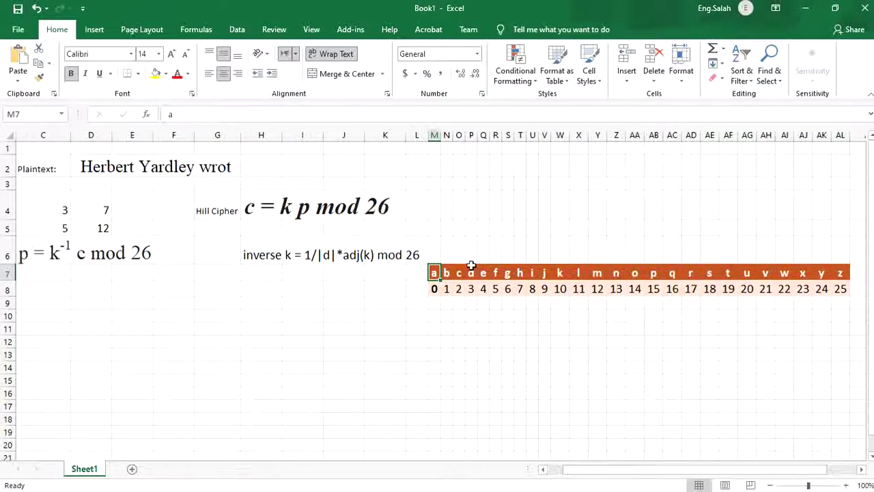
click(435, 287)
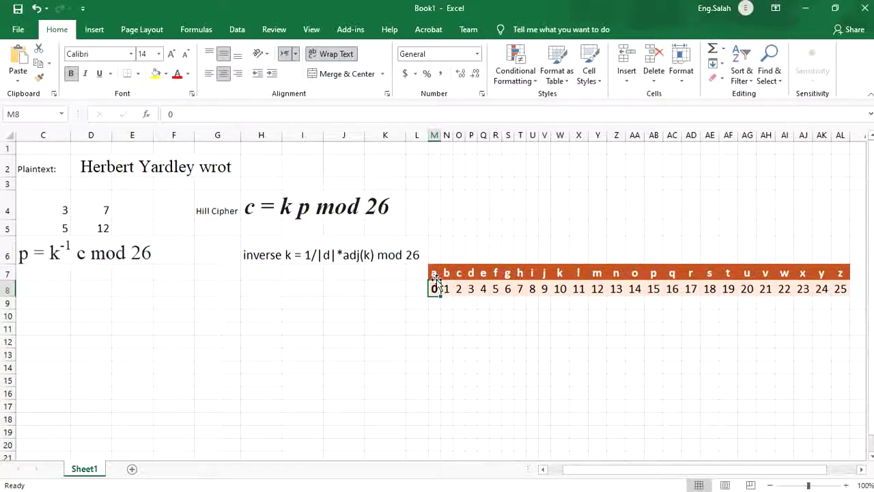
drag(595, 471, 577, 471)
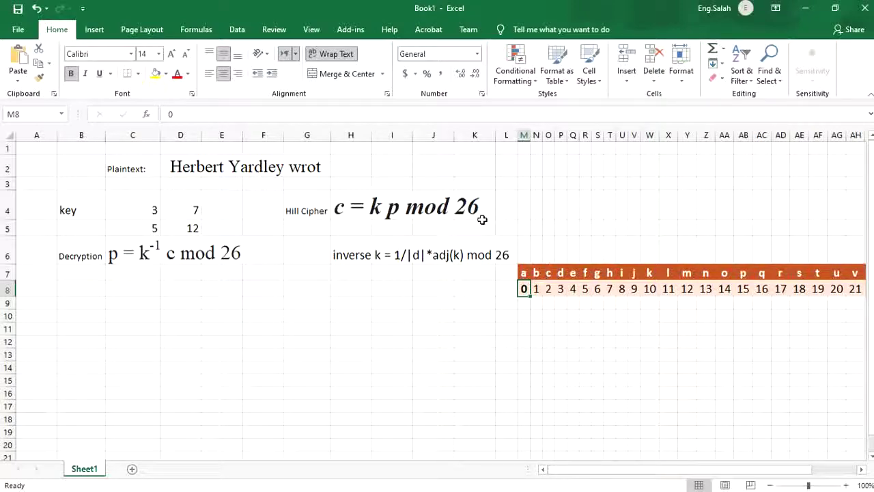
Step: Enter the label "Encryption:" in cell B8 below the decryption formula
click(121, 308)
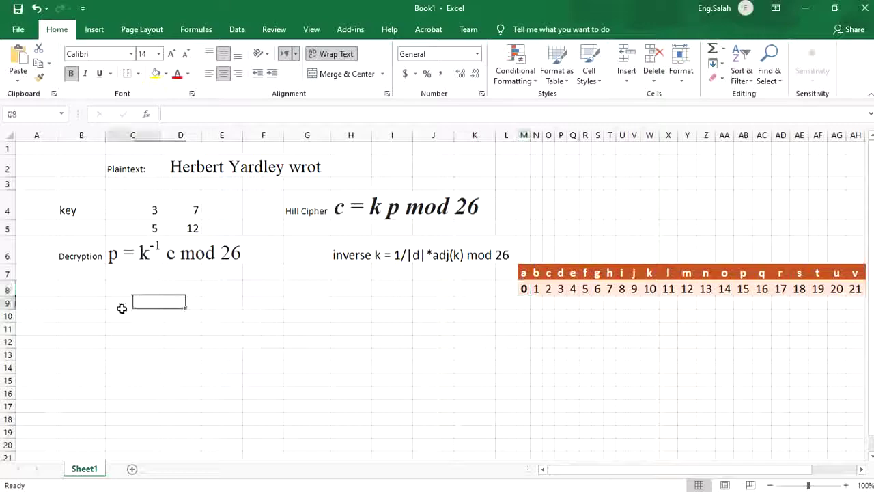
click(86, 289)
text(Encryption:)
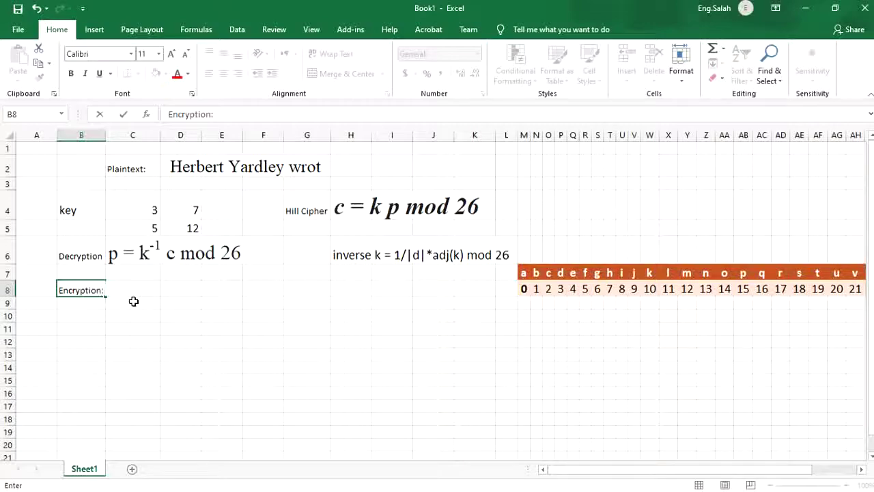
click(133, 301)
Step: Examine the size of the key matrix in C4:D5 against the plaintext to decide the letter block length
drag(141, 207, 178, 217)
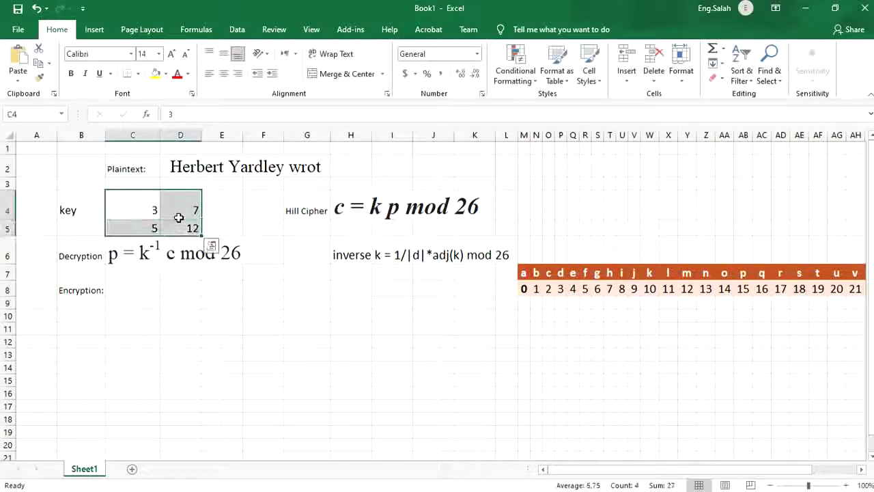
click(146, 300)
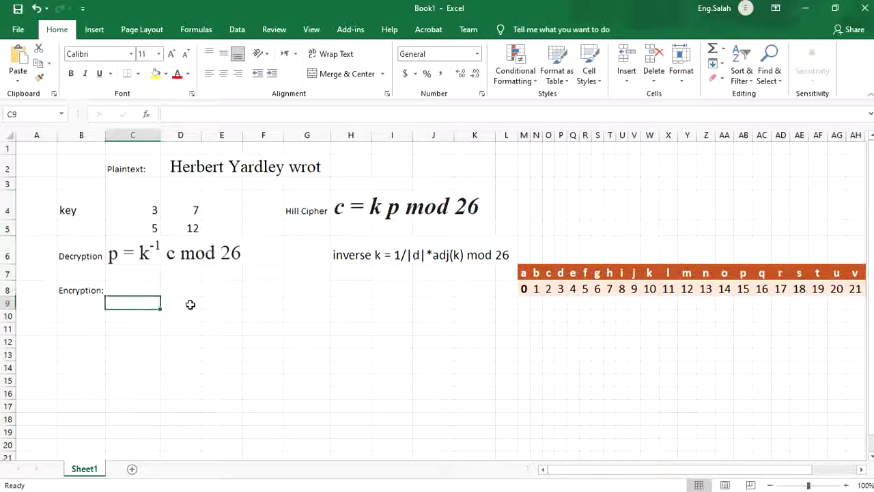
click(186, 164)
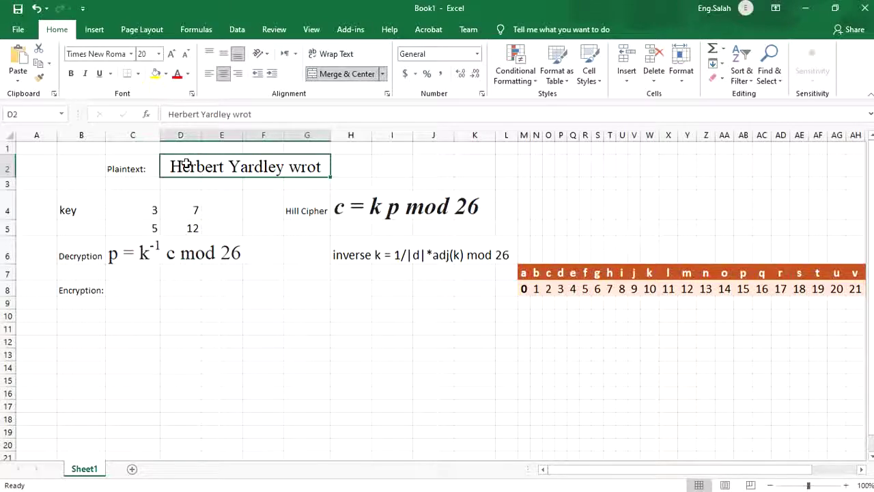
drag(129, 211, 175, 225)
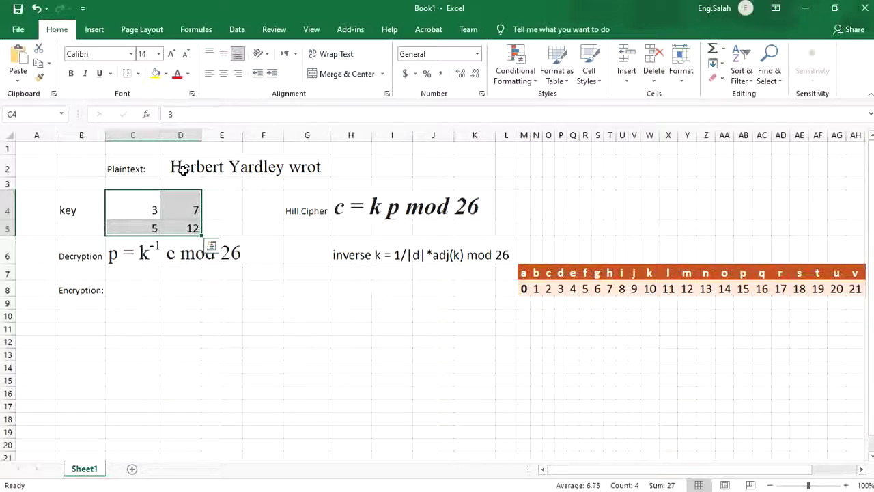
click(141, 302)
click(179, 301)
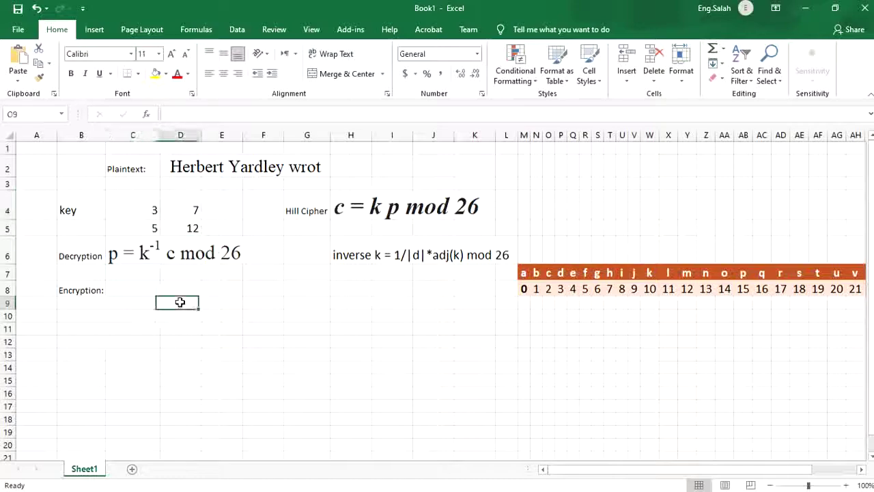
key(Left)
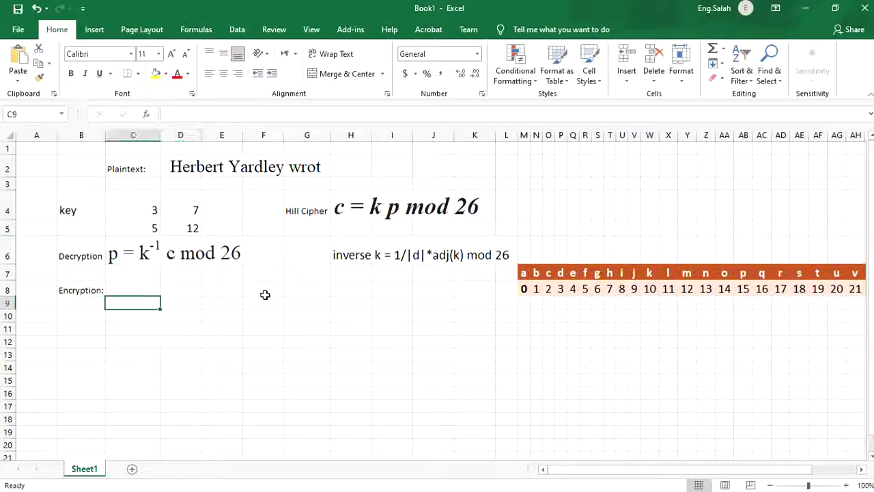
Step: Enter the first plaintext letter pairs he, rb, er and ty in separate cells from C9 to F9
text(h)
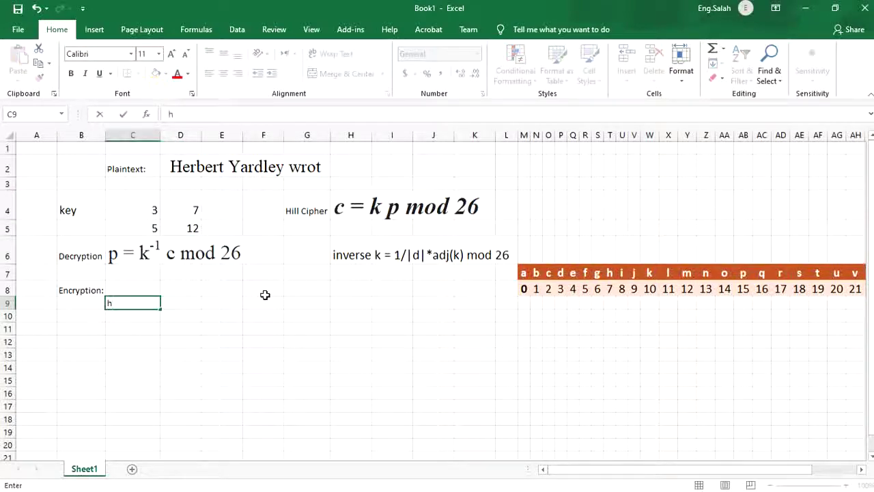
text(e)
key(Right)
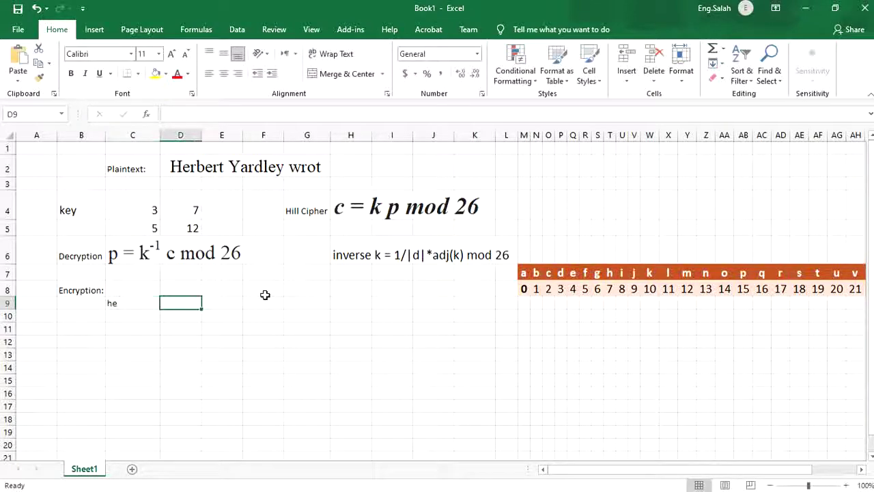
text(rb)
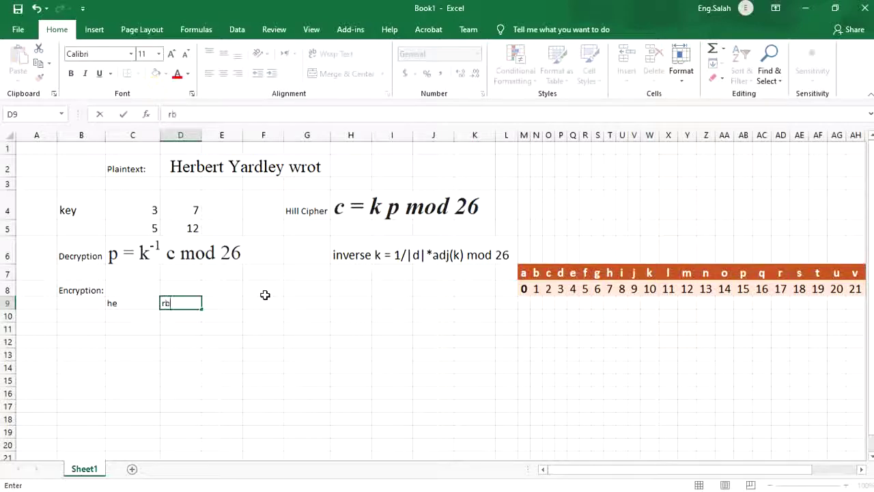
key(Right)
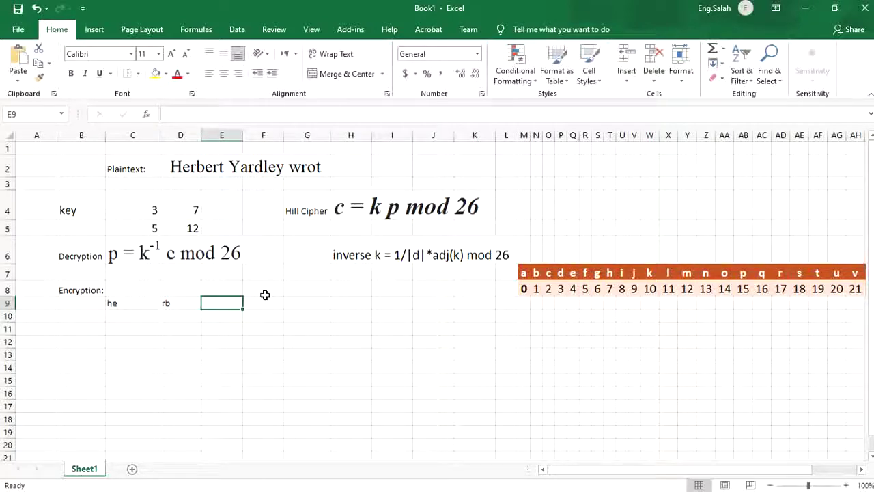
text(er)
key(Right)
text(ty)
key(Right)
Step: Continue the row of plaintext letter pairs with ar, dl, et, wr and ot in cells G9 to K9
text(a)
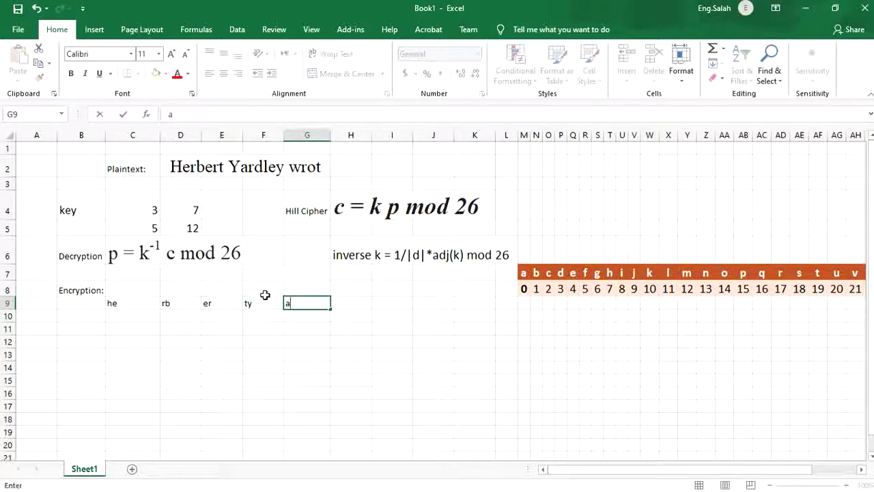
text(r)
key(Right)
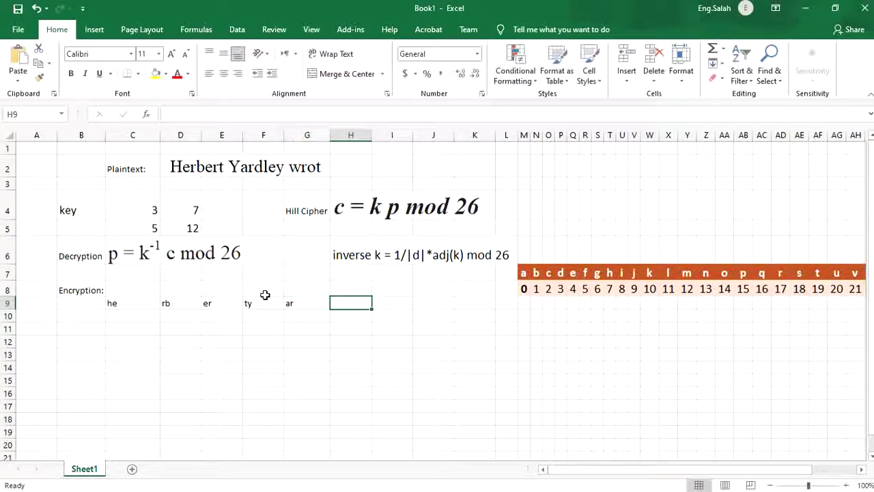
text(dl)
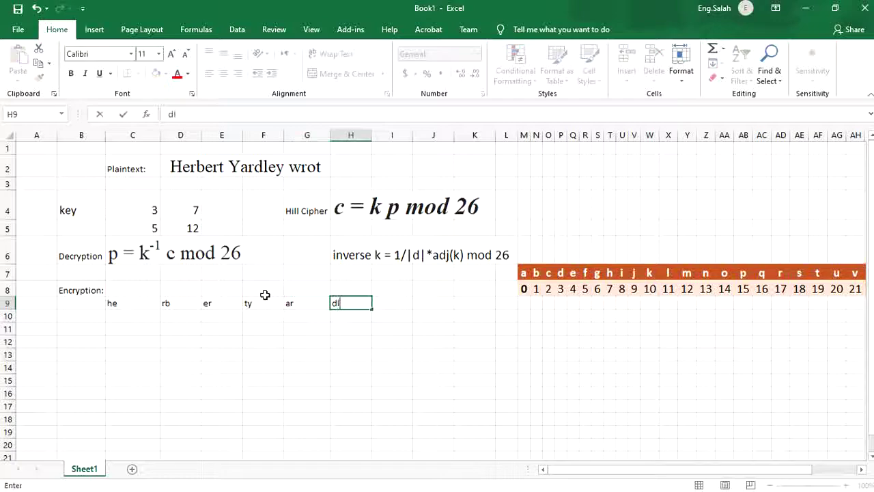
key(Right)
text(et)
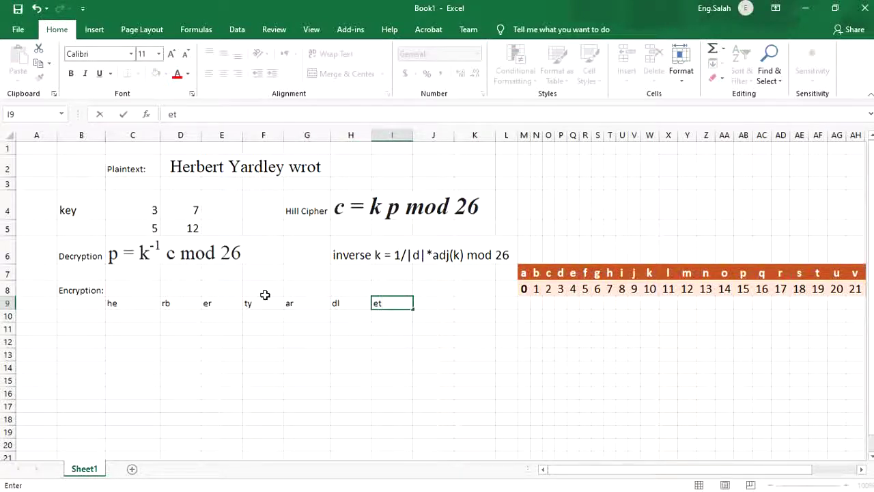
key(Right)
text(w)
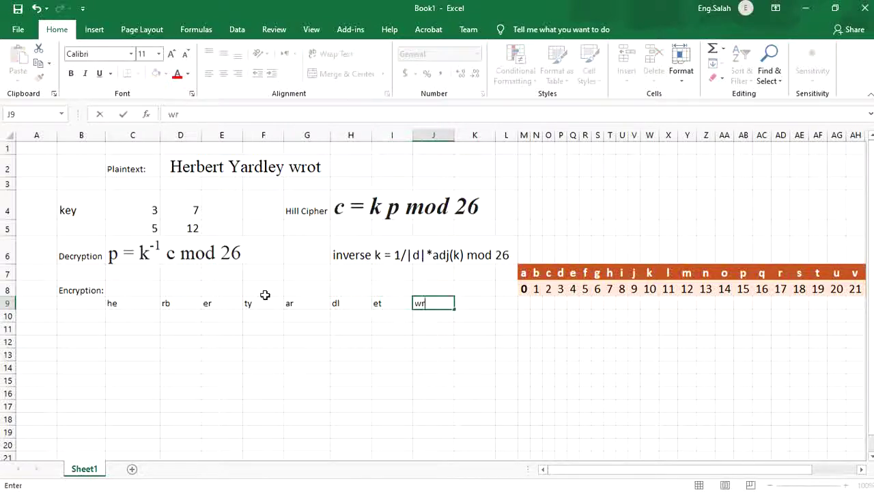
key(Right)
text(ot)
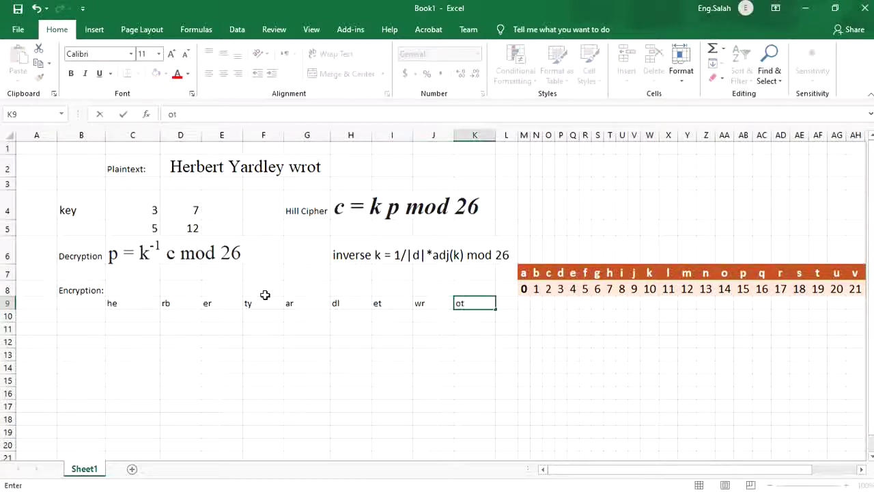
key(Right)
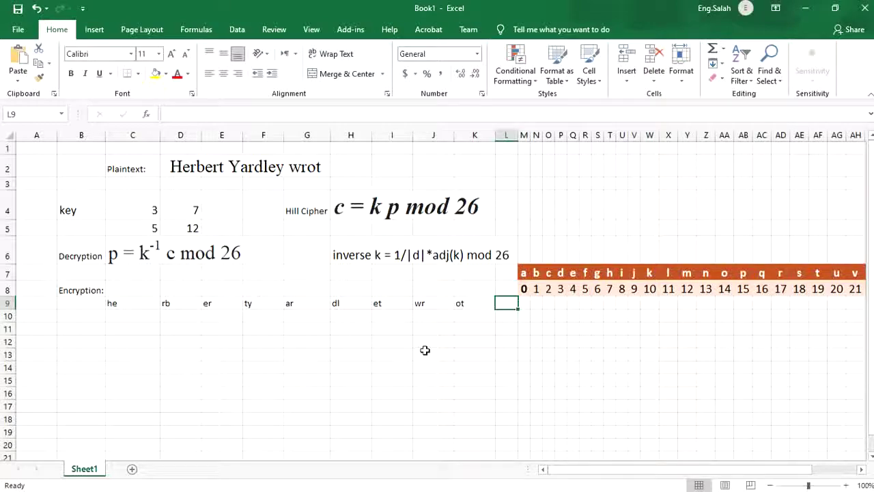
Step: Enter the alphabet-table numbers for the pair he below it, 7 in C10 and 4 in C11
click(120, 303)
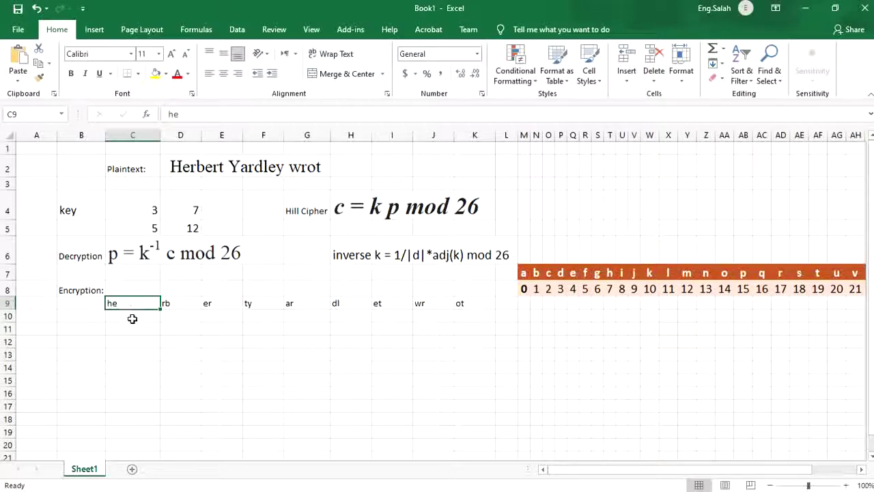
click(132, 319)
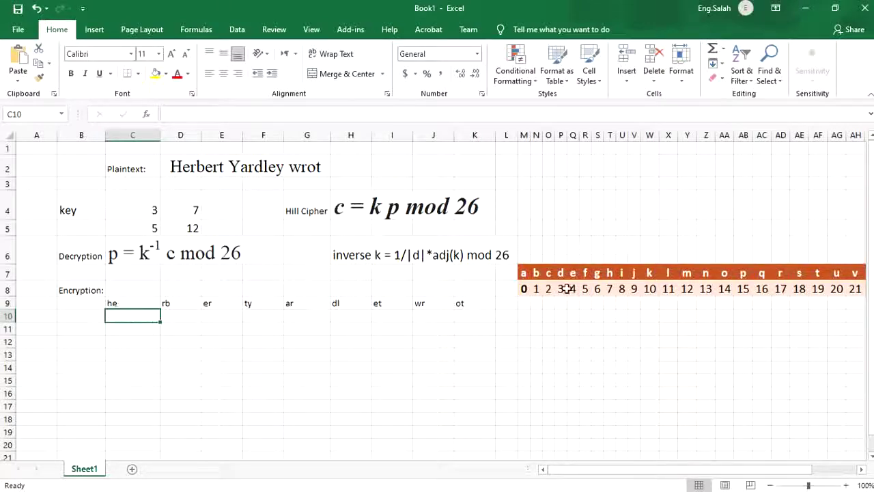
click(610, 289)
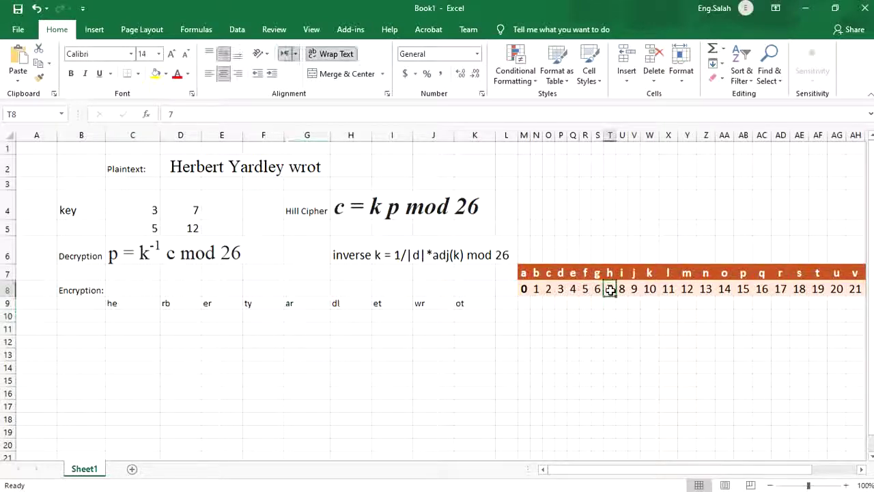
click(128, 317)
text(7)
key(Return)
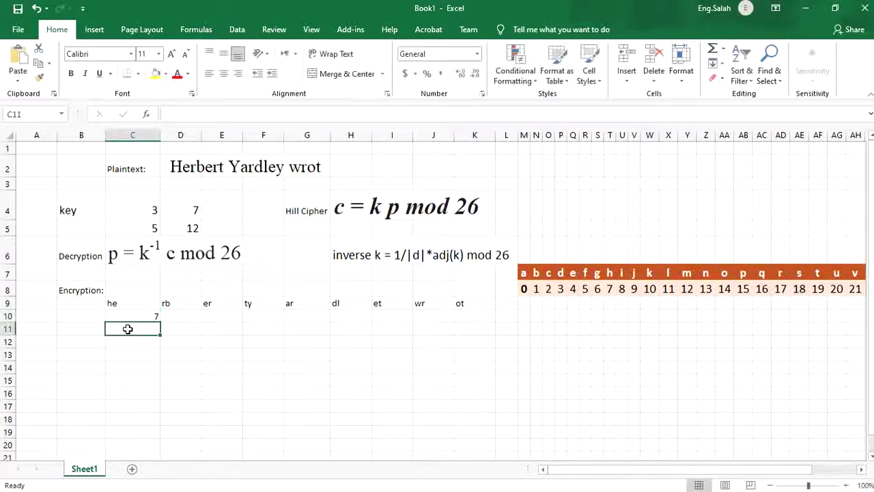
click(569, 290)
click(153, 327)
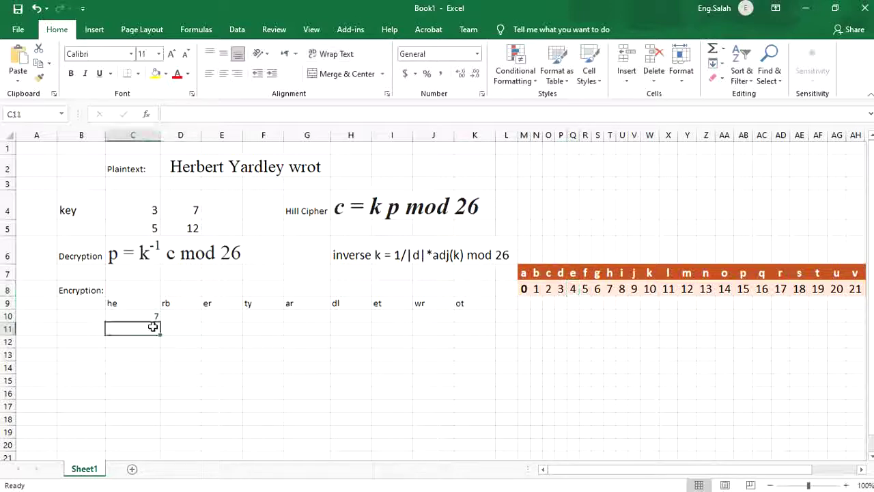
text(4)
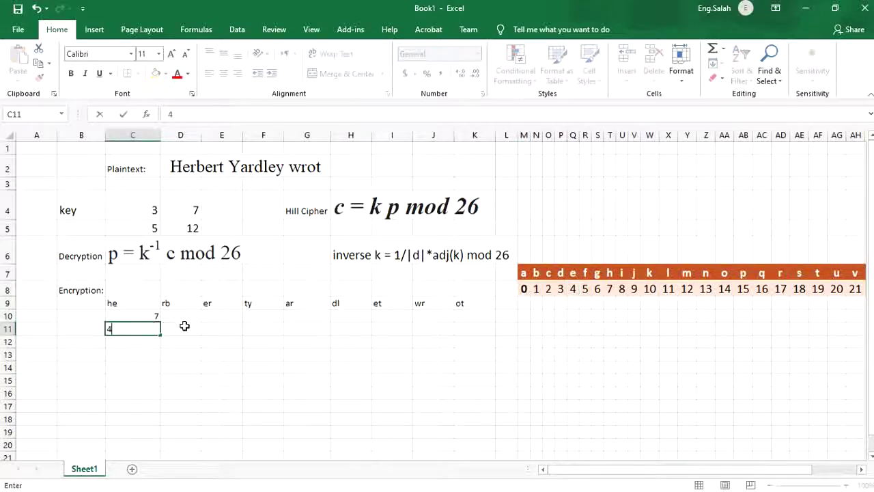
Step: Enter the numbers for the pair rb below it, 17 in D10 and 1 in D11
click(186, 316)
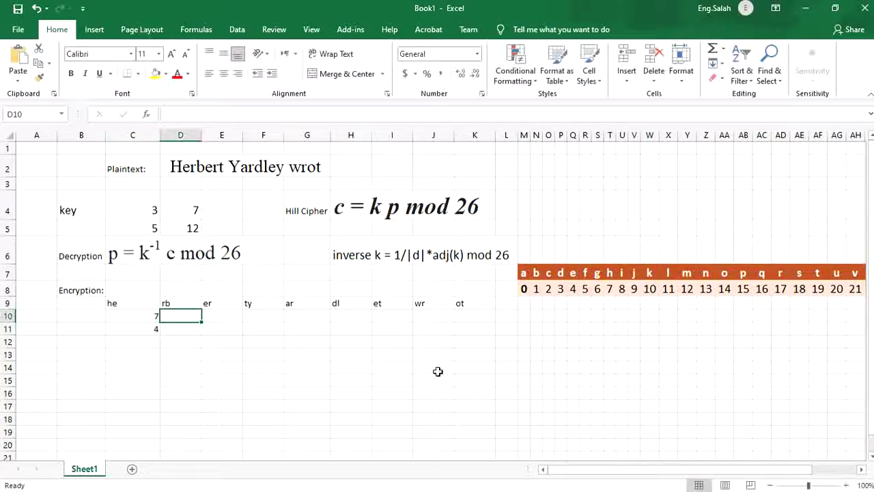
text(17)
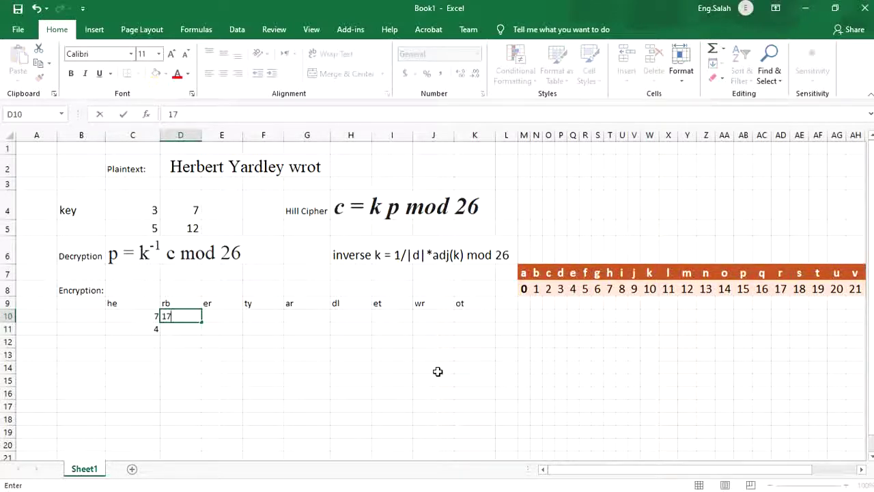
key(Return)
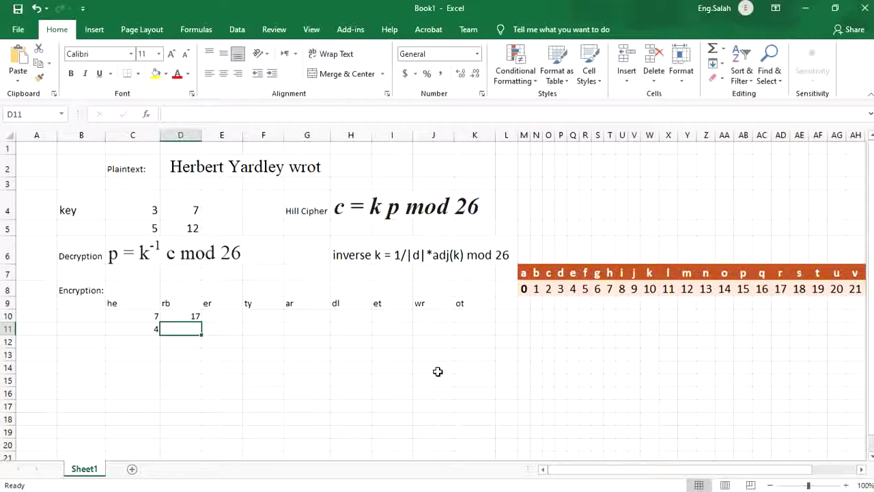
text(1)
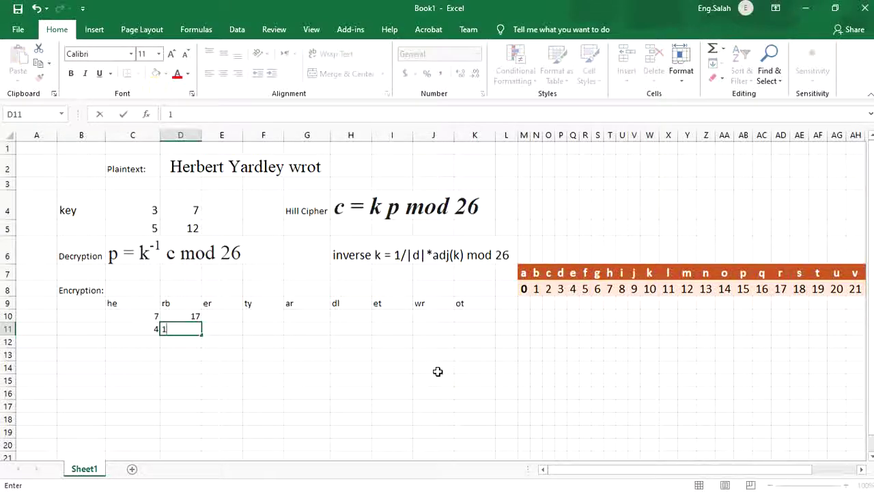
key(Tab)
key(Left)
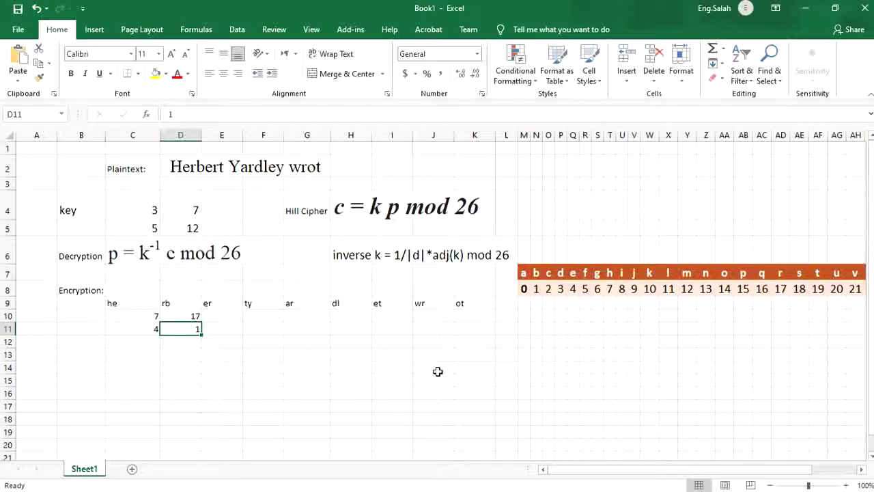
Step: Correct the plaintext letter pair in cell I9 to ey
double_click(398, 303)
key(BackSpace)
text(y)
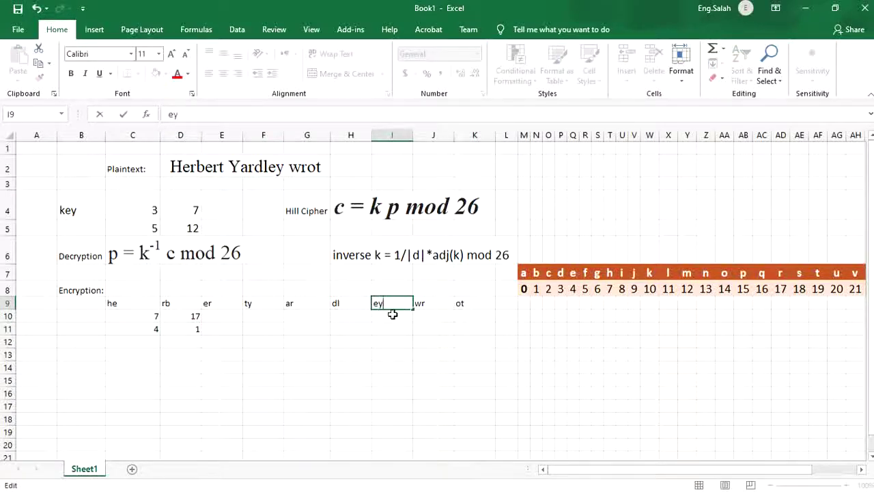
click(196, 341)
Step: Examine the key matrix in C4:D5 alongside the number pair in C10:C11 for the cipher multiplication
click(227, 316)
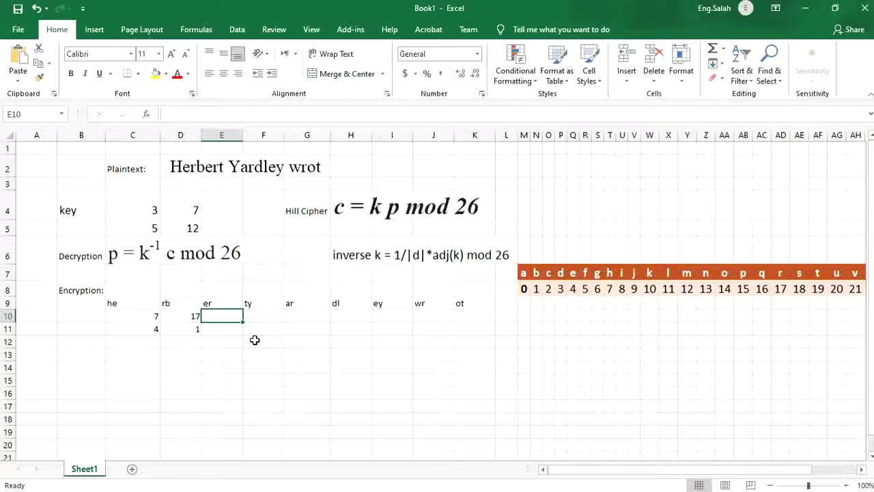
click(610, 168)
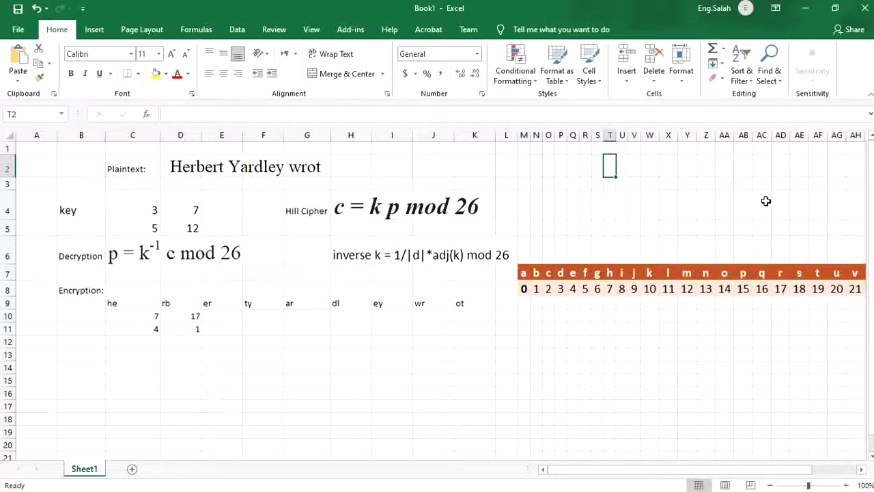
drag(152, 211, 176, 226)
drag(121, 207, 146, 224)
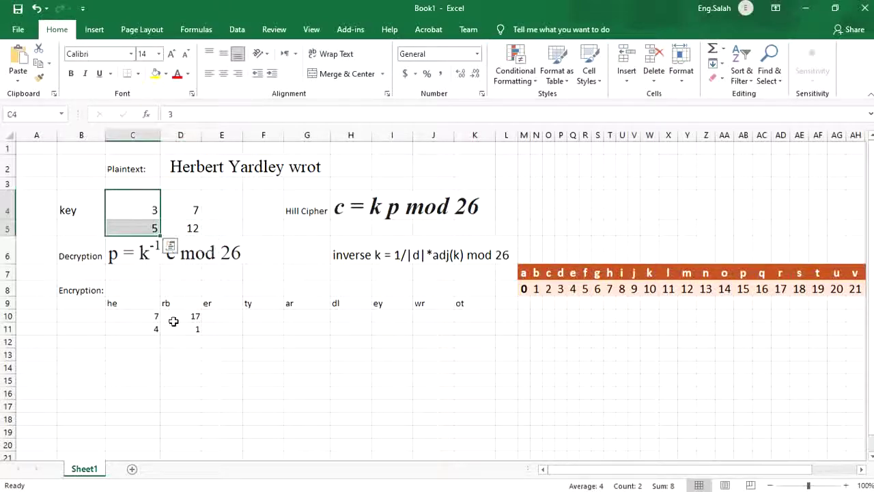
click(140, 315)
click(138, 326)
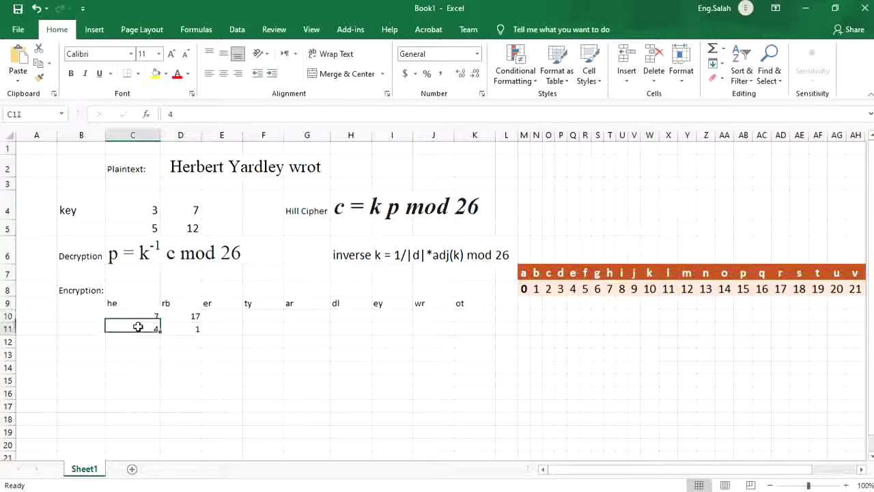
click(140, 316)
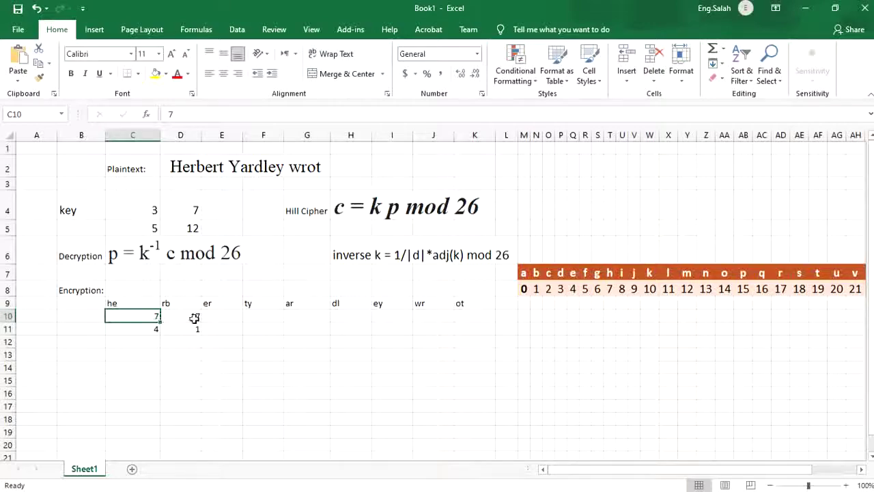
Step: Enter the numbers for the pair er below it, 4 in E10 and 17 in E11
click(224, 314)
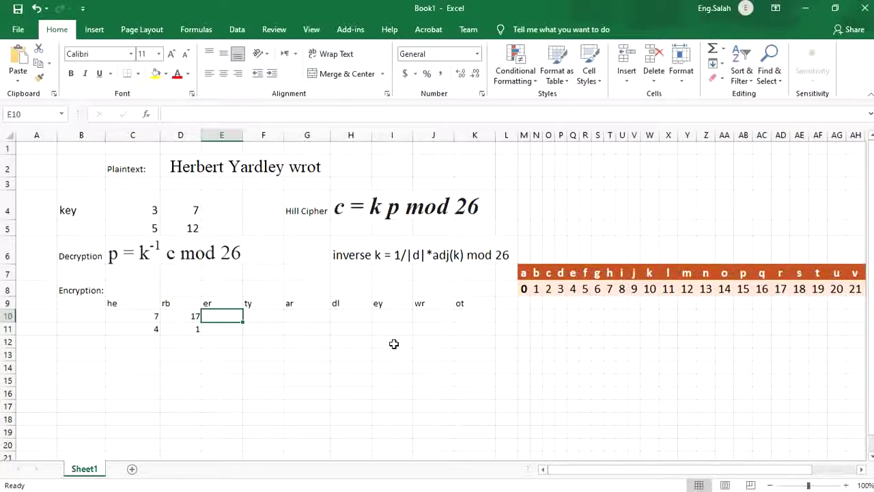
text(4)
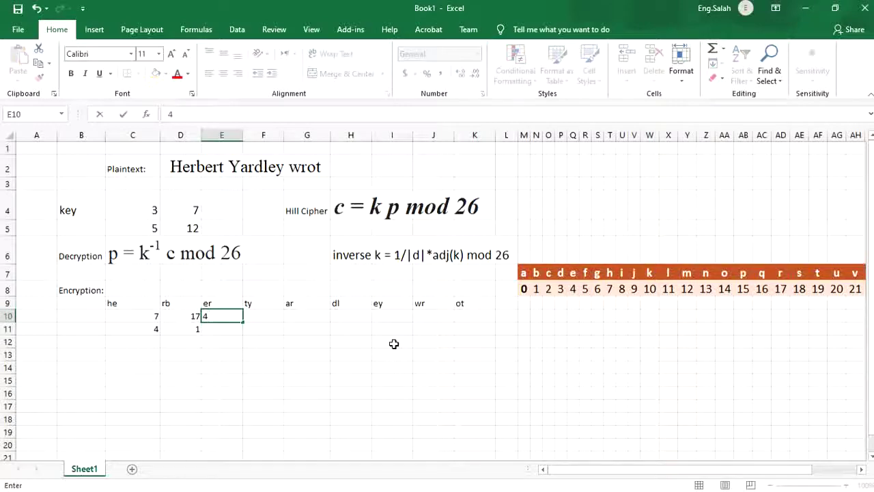
key(Return)
text(17)
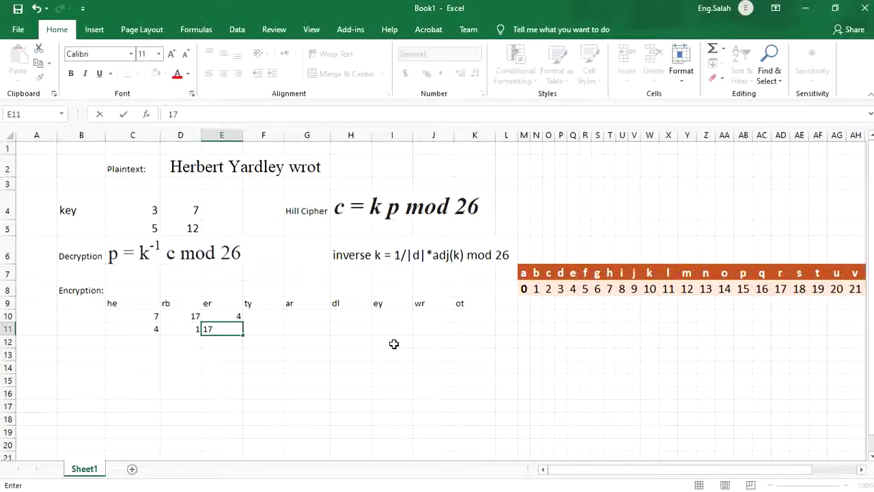
key(Tab)
key(Up)
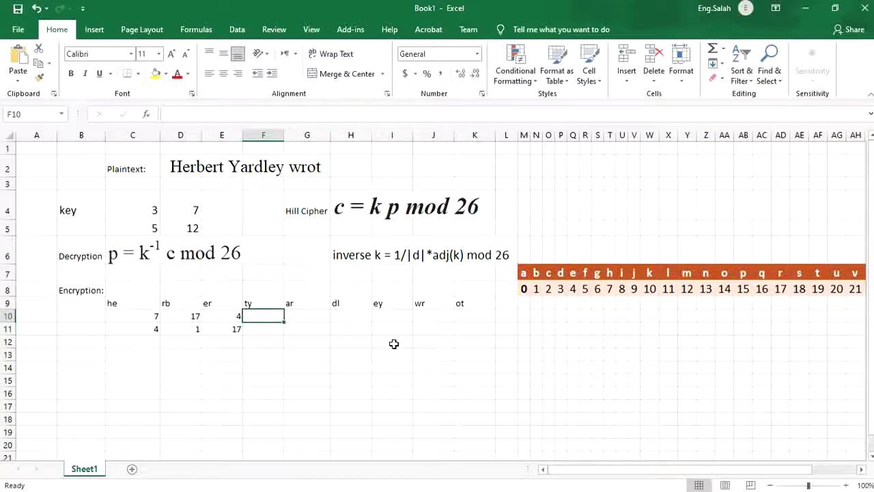
Step: Enter the numbers for the pair ty below it, 19 in F10 and 27 in F11
text(19)
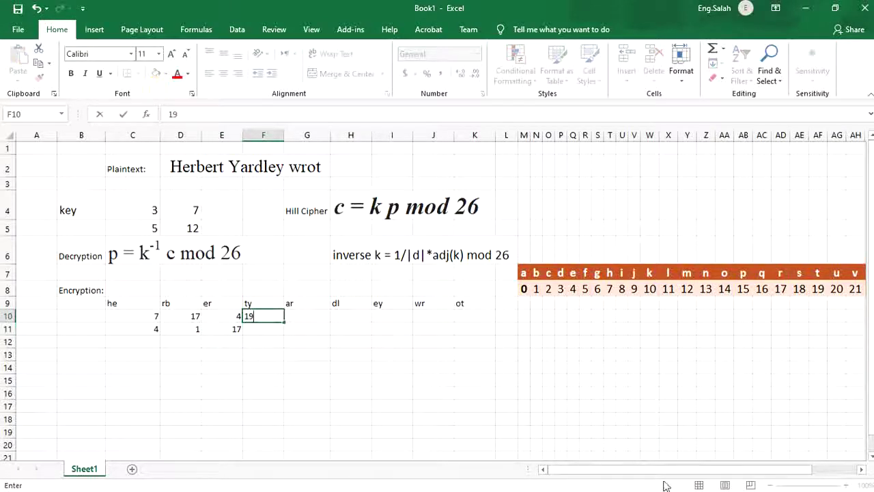
mouse_move(674, 476)
mouse_down()
mouse_move(681, 476)
mouse_move(675, 474)
mouse_up()
key(Return)
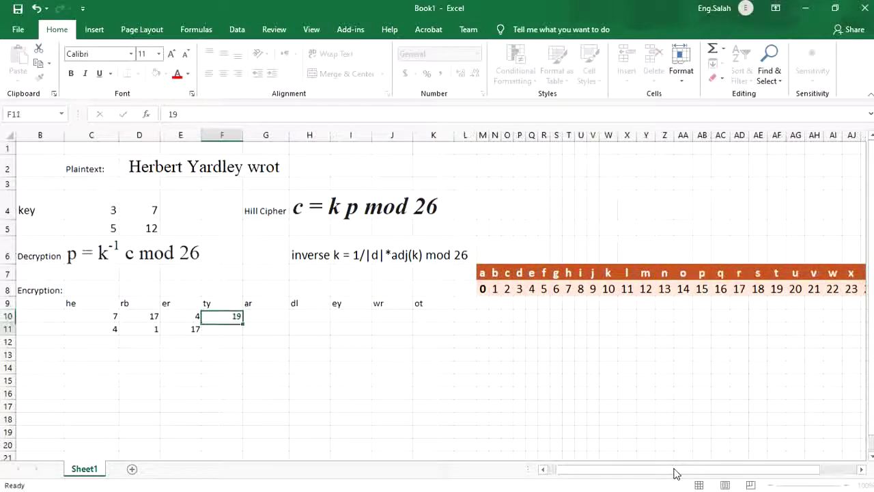
text(27)
key(Tab)
key(Up)
Step: Enter the numbers for the pair ar below it, 0 in G10 and 17 in G11
text(0)
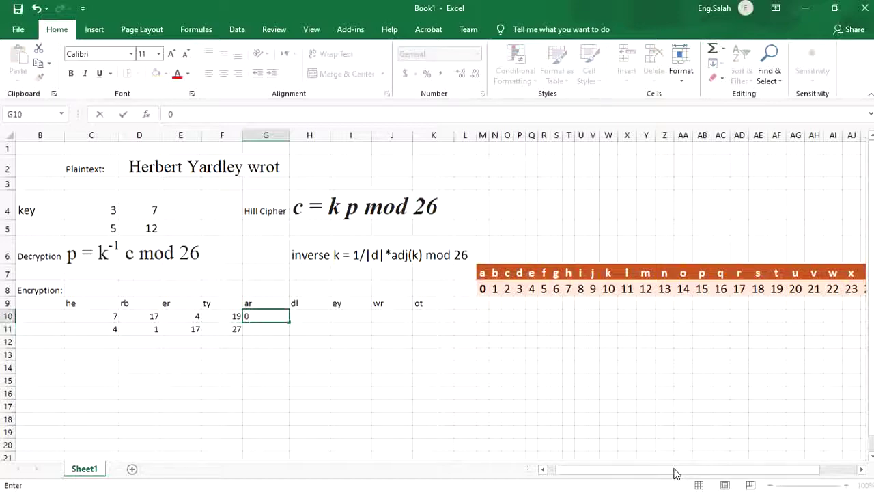
key(Return)
text(17)
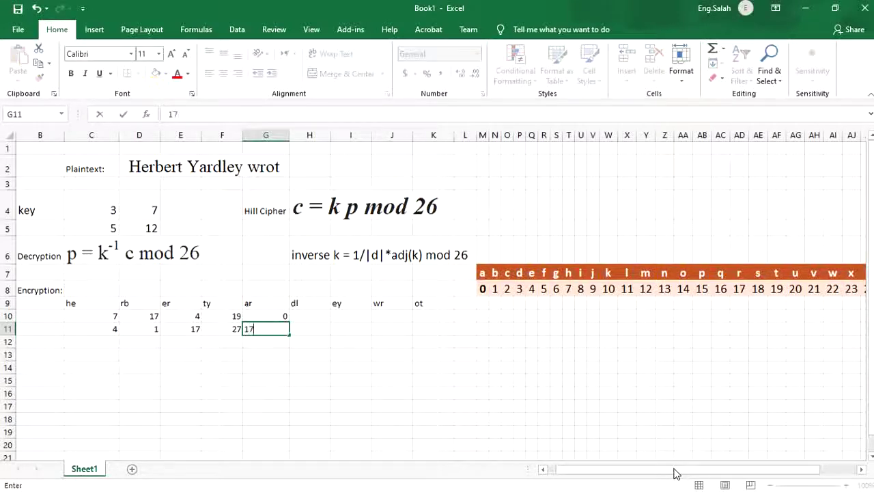
key(Up)
key(Right)
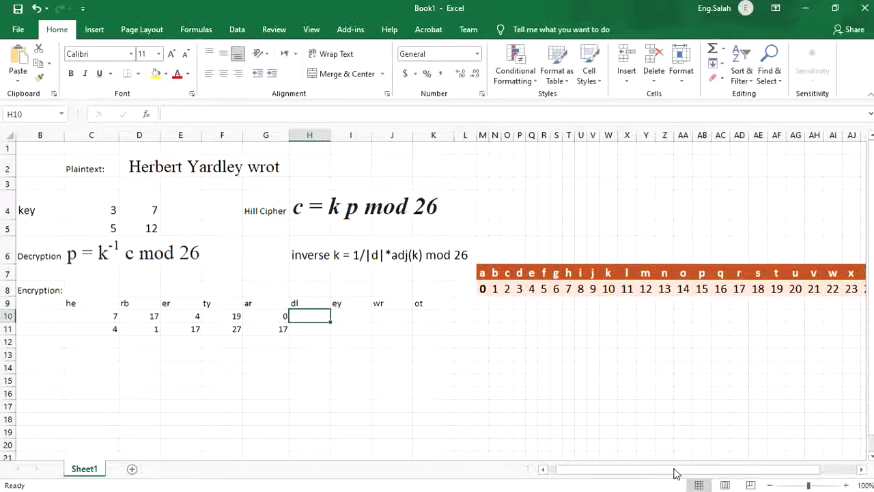
Step: Enter the numbers for the pair dl below it, 3 in H10 and 11 in H11
text(3)
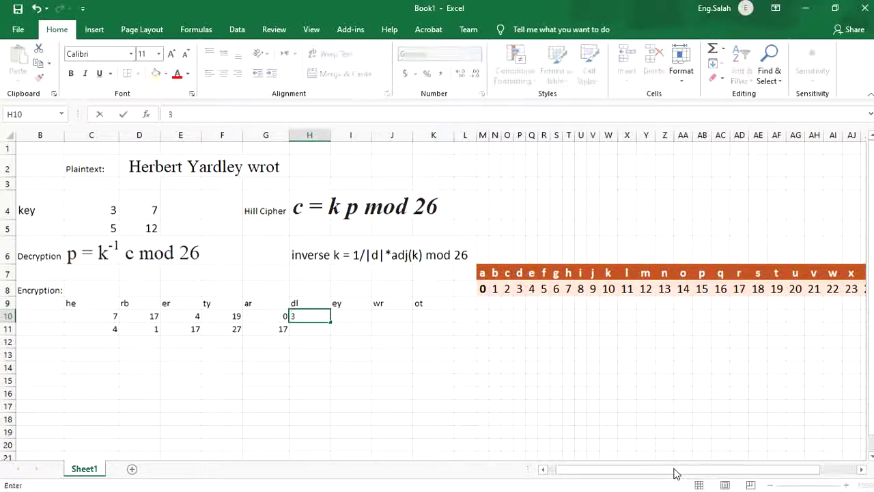
key(Return)
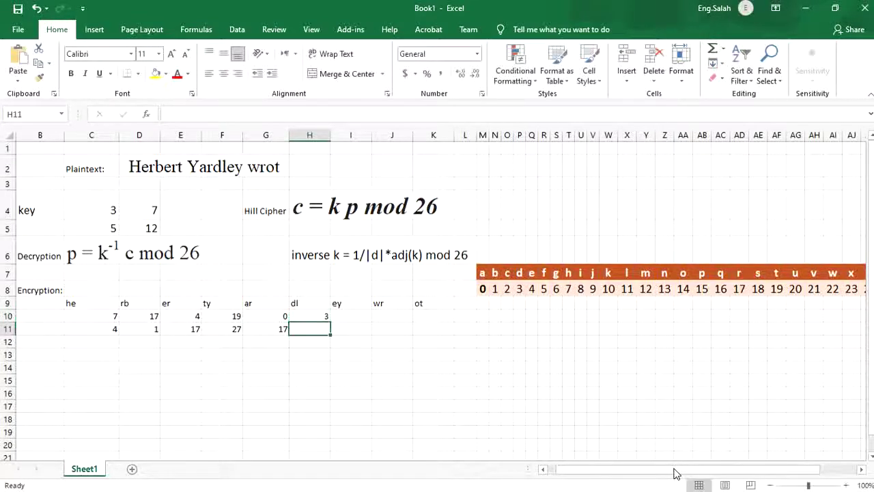
text(11)
key(Up)
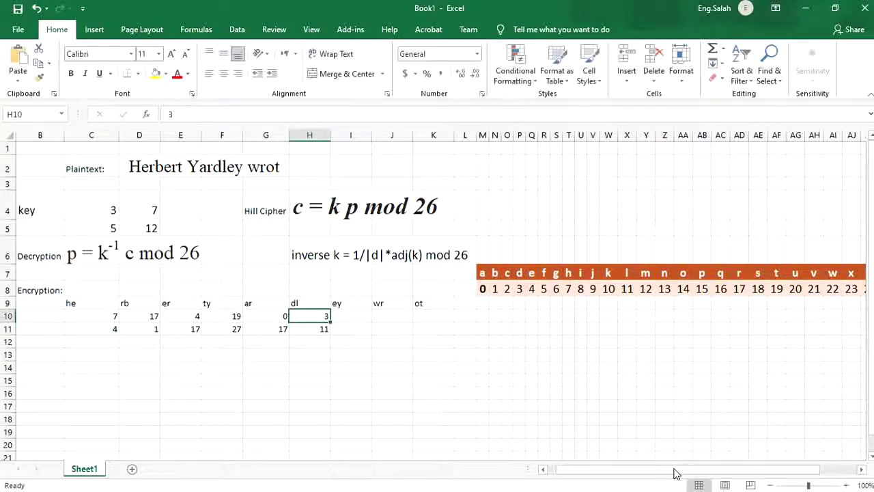
key(Right)
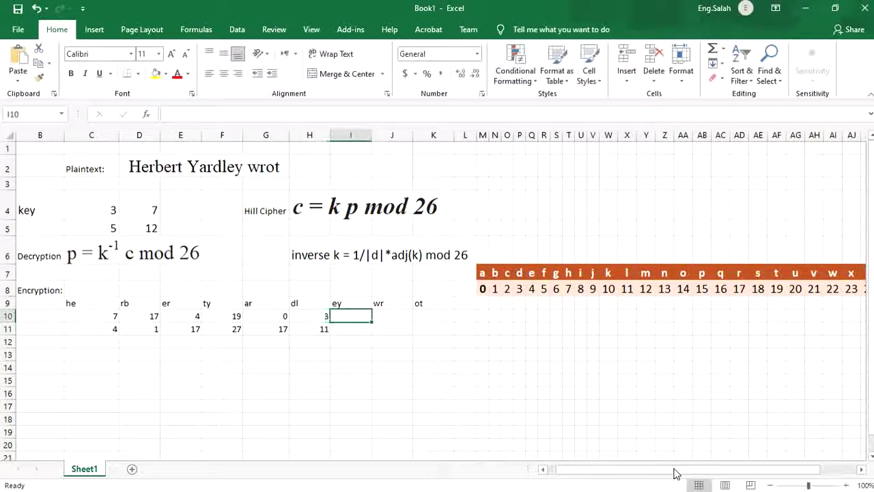
Step: Enter the numbers for the pair ey below it, 4 in I10 and 27 in I11
text(4)
key(Return)
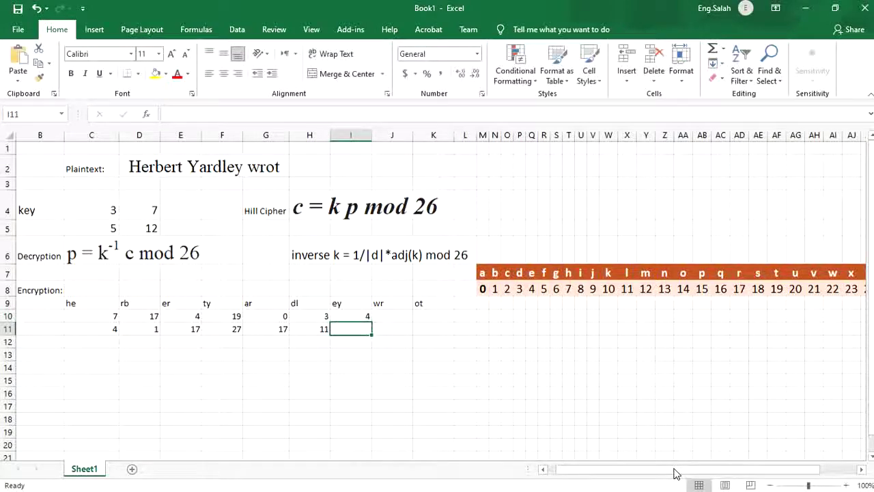
text(27)
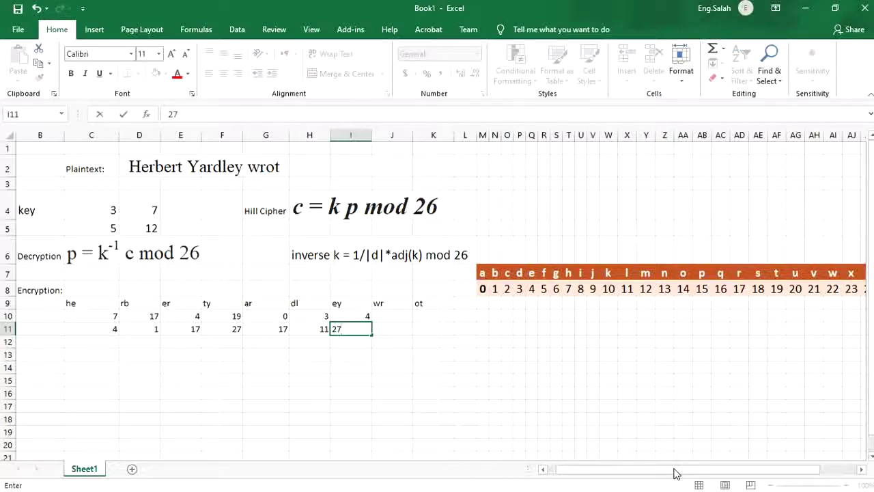
drag(674, 472, 655, 474)
Step: Correct the number for the letter y to 24 in cells F11 and I11
click(236, 328)
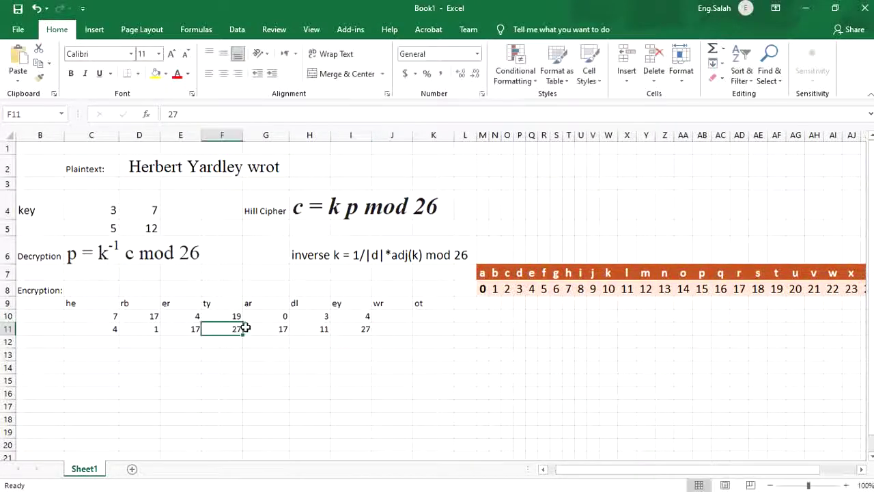
text(24)
key(Tab)
key(Tab)
key(Tab)
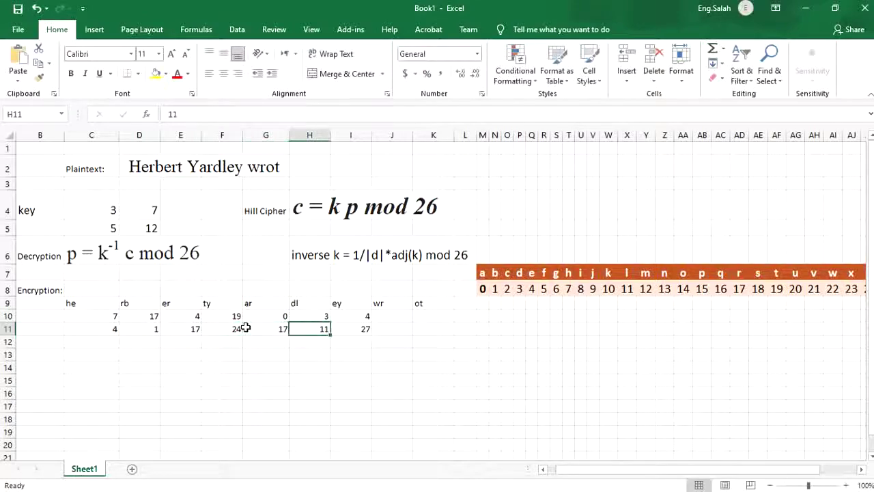
text(24)
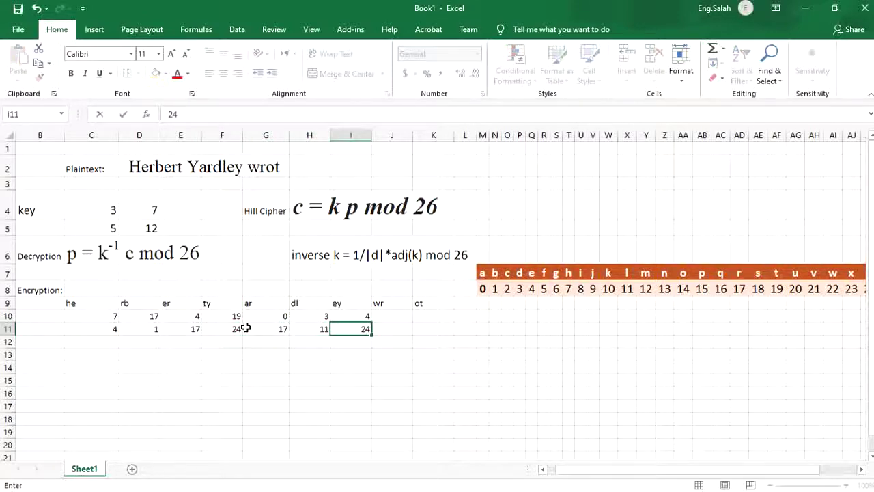
Step: Enter the numbers for the pair wr below it, 22 in J10 and 17 in J11
key(Up)
key(Right)
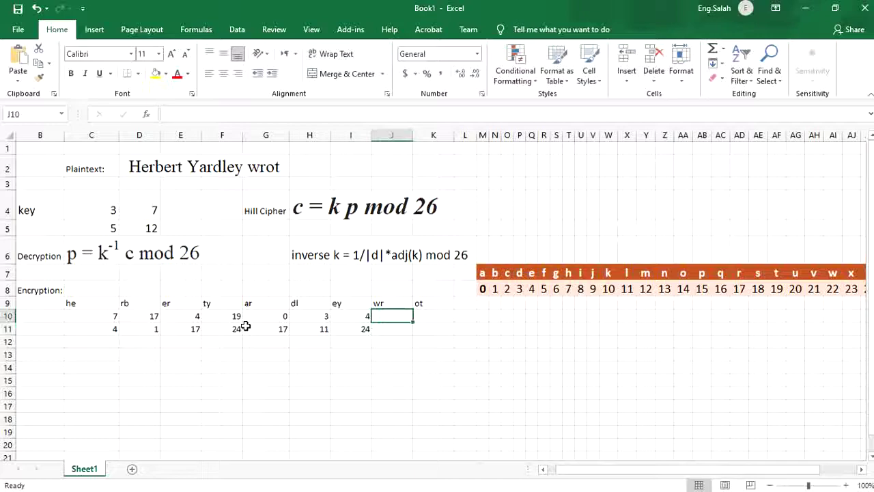
text(22)
key(Return)
text(17)
key(Up)
Step: Enter the numbers for the pair ot below it, 14 in K10 and 19 in K11
key(Right)
text(14)
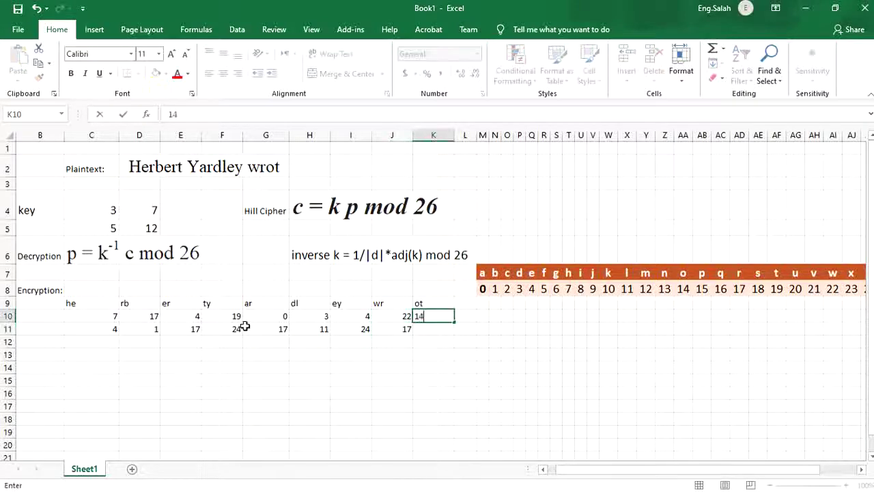
key(Return)
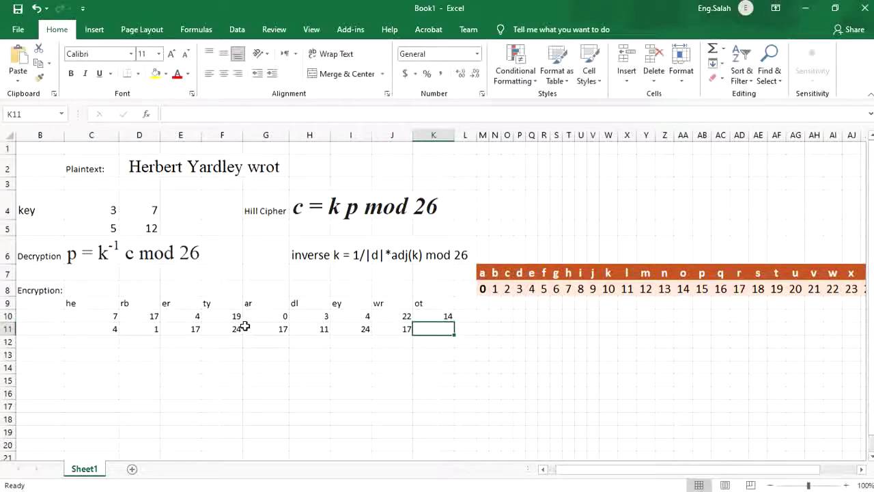
text(19)
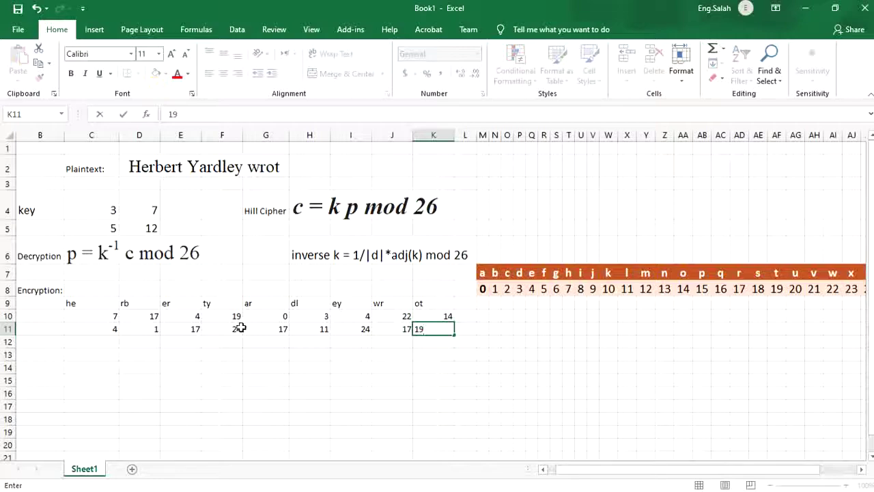
click(266, 353)
Step: Review the letter pairs in row 9 and the numbers entered below them in rows 10 and 11
drag(562, 469, 553, 471)
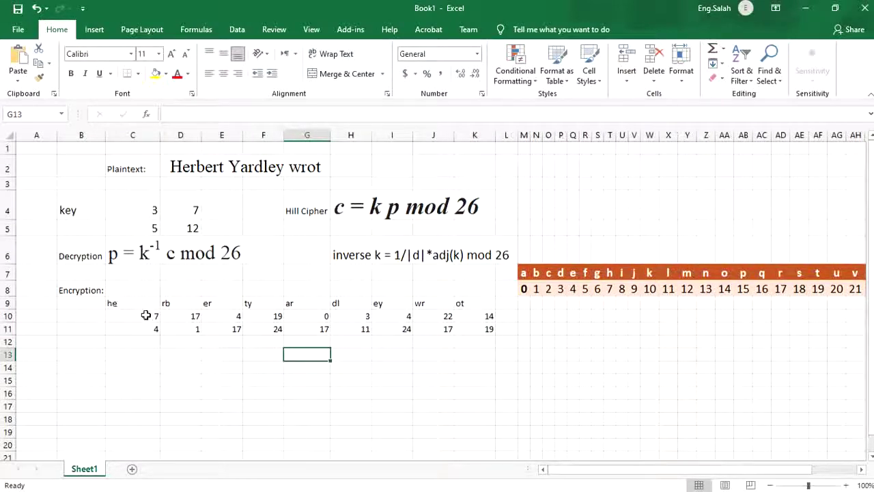
click(149, 328)
click(191, 330)
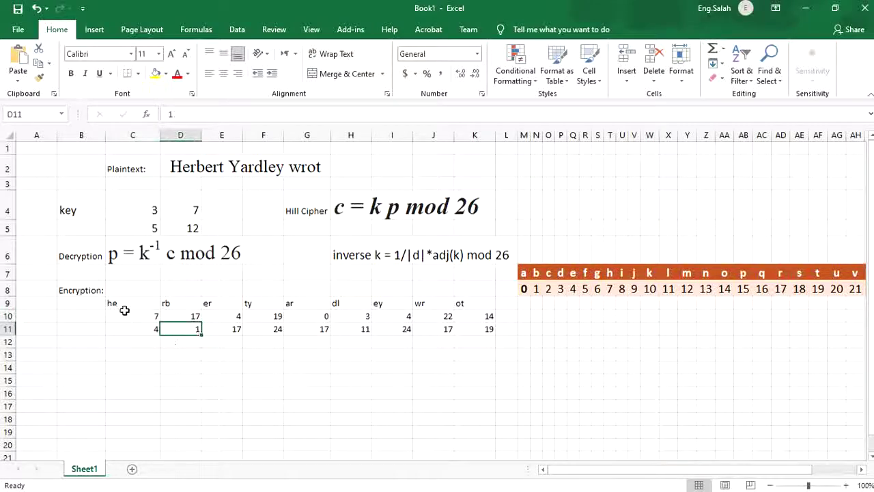
click(147, 303)
click(181, 304)
click(222, 303)
click(266, 303)
click(307, 305)
click(350, 304)
click(393, 304)
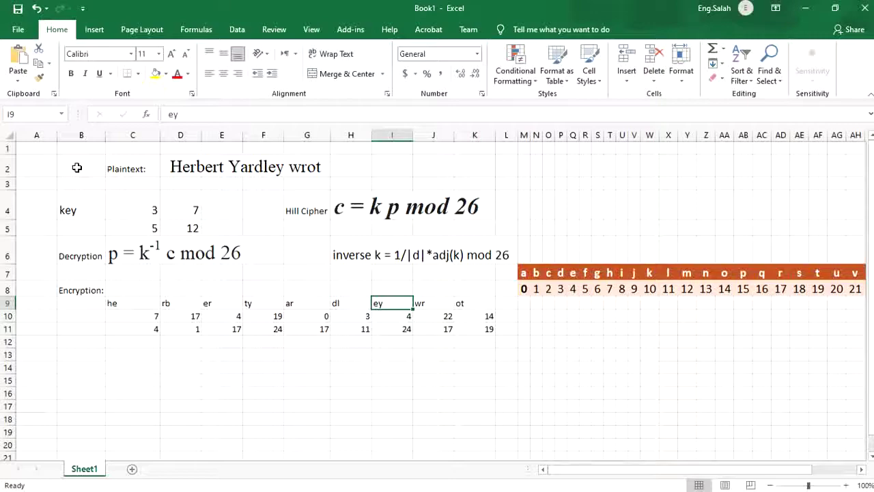
click(118, 315)
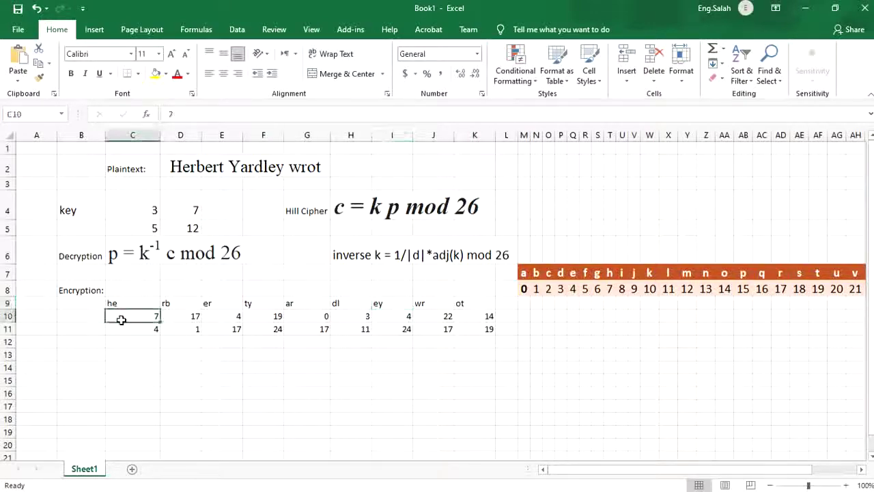
Step: Note the matrix sizes, 2 * 1 in C8 beside the Encryption label and 2 * 2 in C3 above the key
click(126, 290)
text(2)
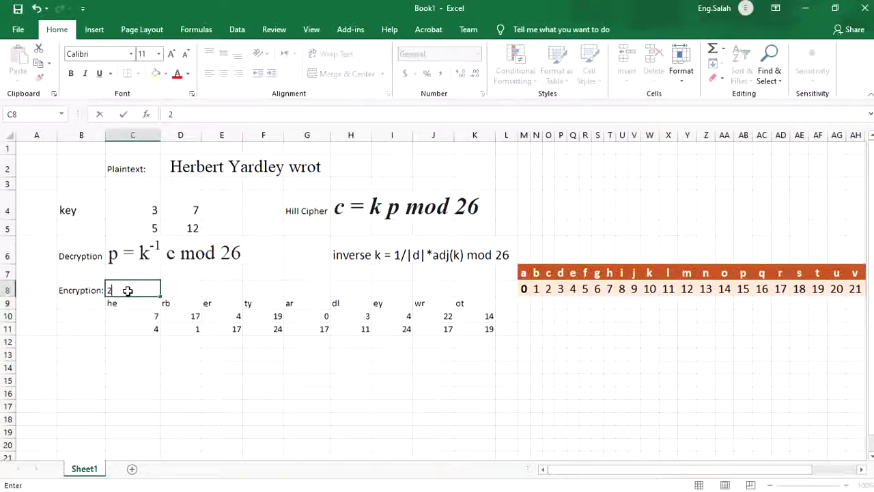
text( * 1)
click(171, 185)
click(155, 185)
text(2)
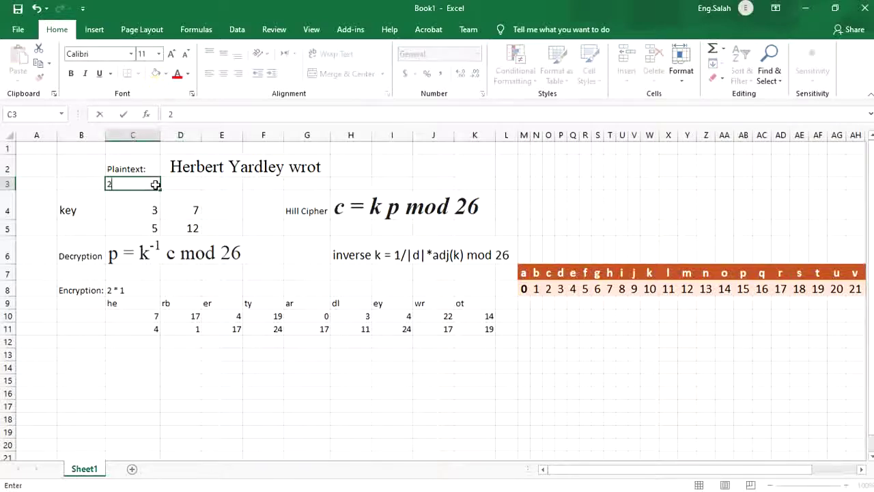
text( * 2)
click(136, 288)
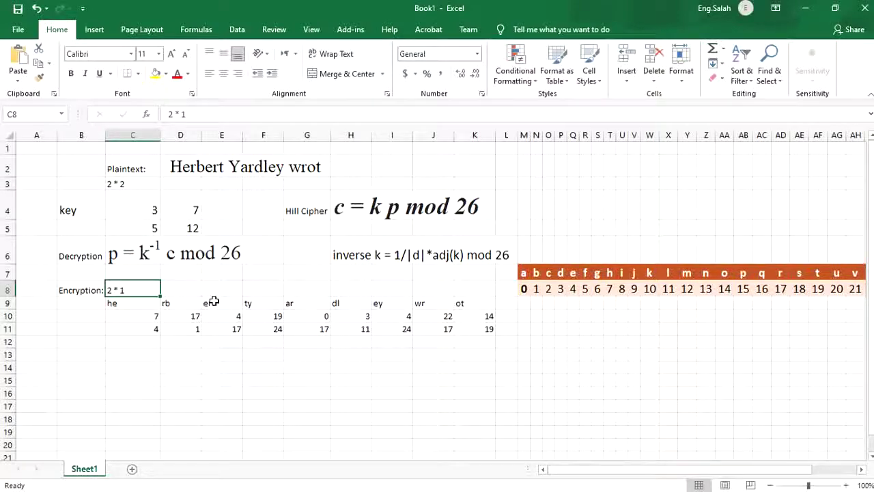
Step: Label cell B12 as ciphertext, below the Encryption rows
click(124, 341)
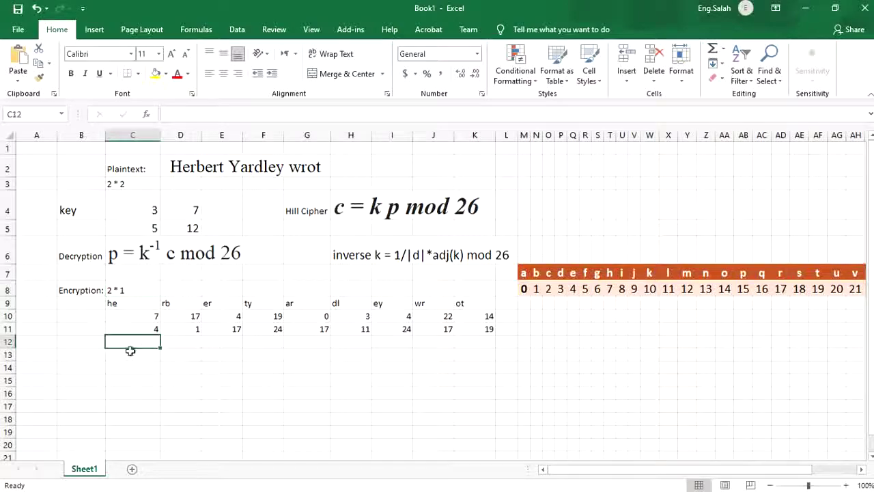
click(84, 346)
text(ci)
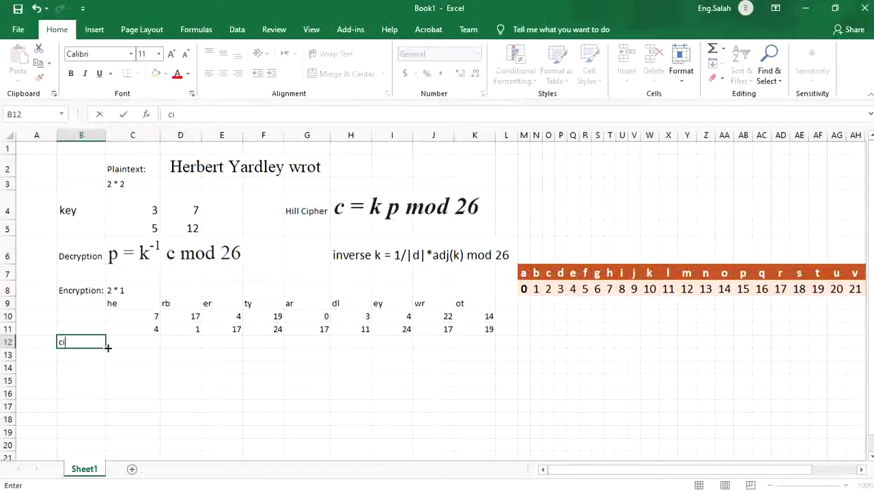
text(phertext)
click(140, 377)
Step: Enter the key matrix below the ciphertext label, 3 and 7 in C14:D14 and 5 and 12 in C15:D15
click(354, 208)
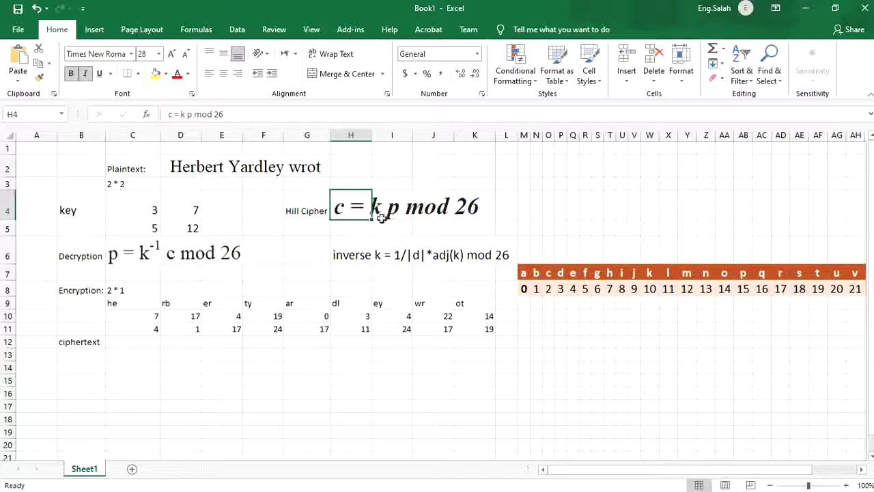
drag(122, 214, 185, 226)
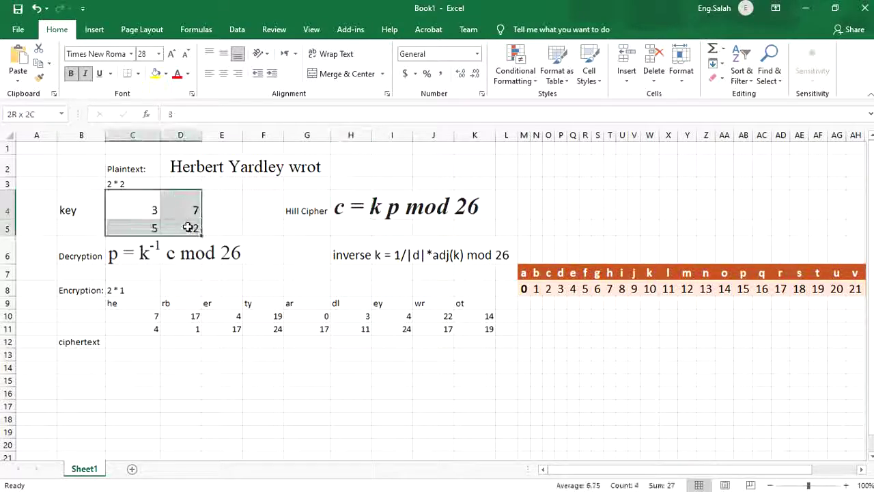
drag(143, 314, 139, 325)
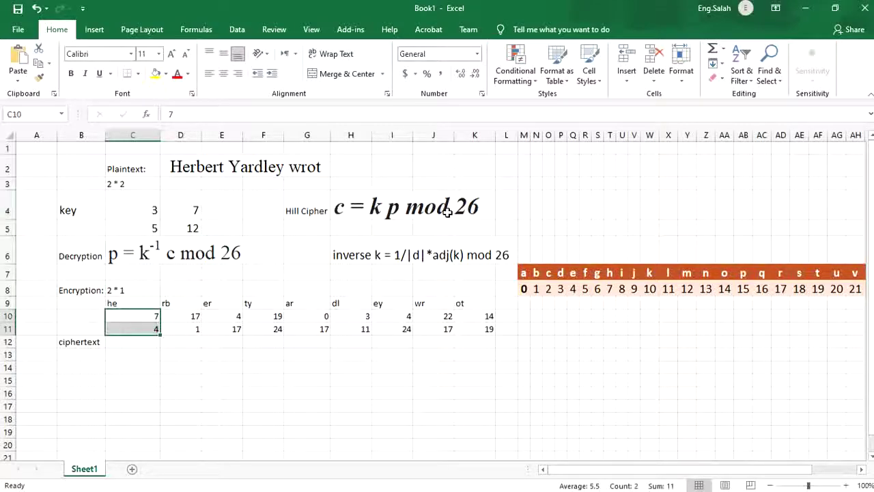
click(141, 368)
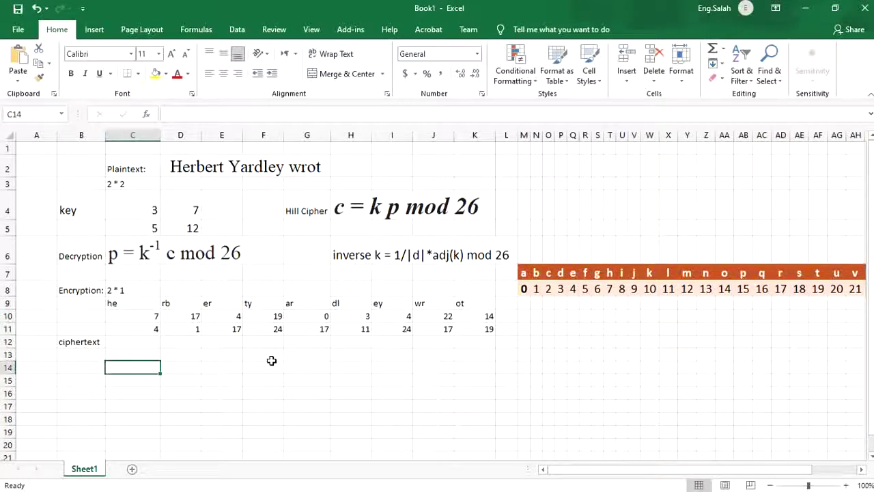
text(3)
key(Tab)
text(7)
key(Return)
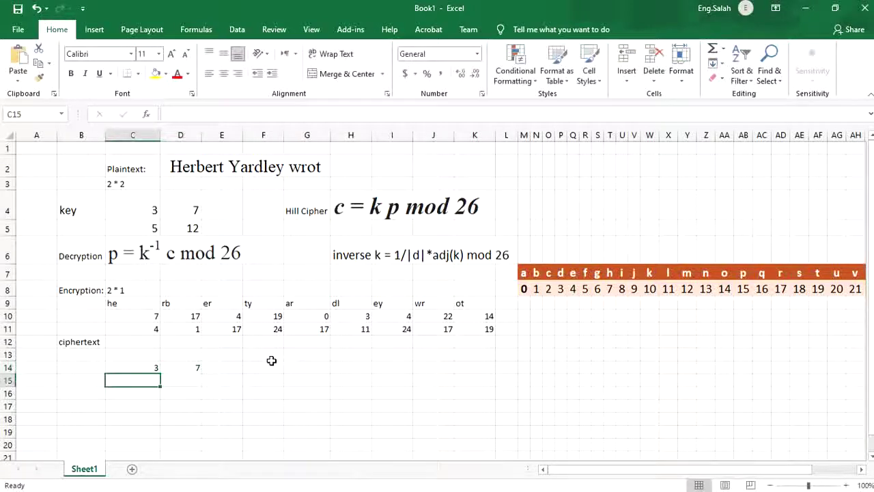
text(5)
key(Tab)
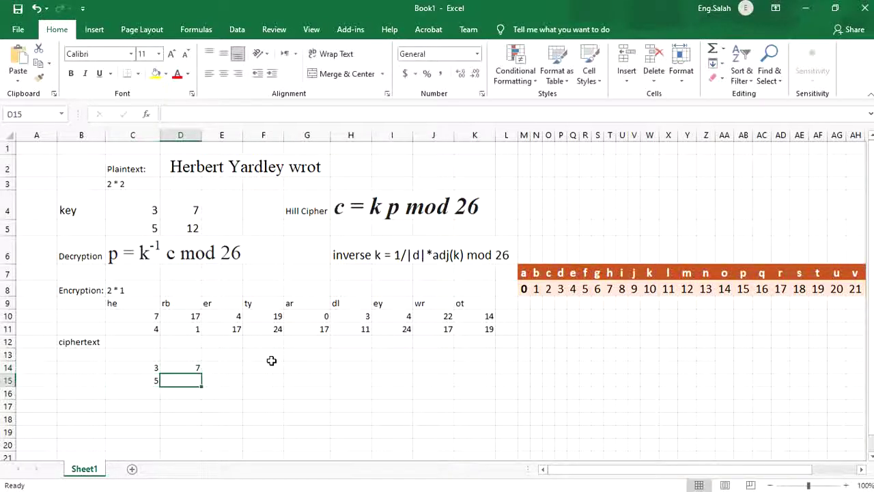
text(12)
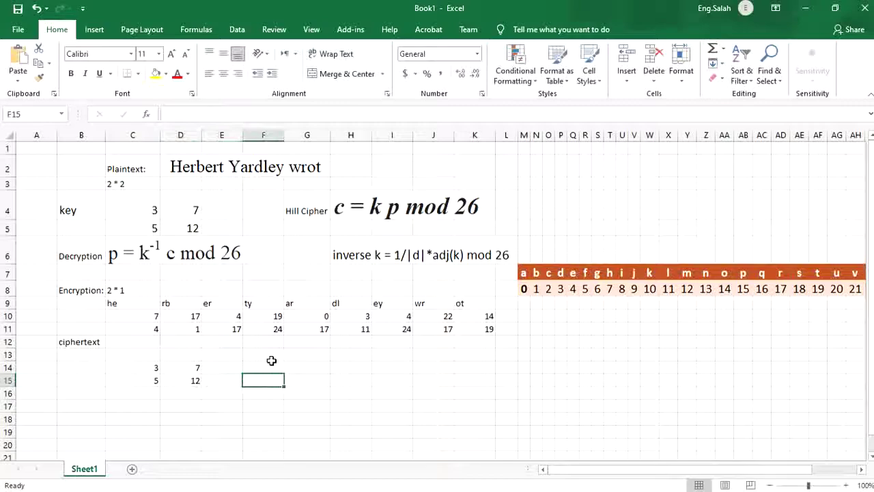
key(Right)
Step: Merge and center E14:E15 beside the key matrix and enter the multiplication sign * in it
key(Left)
key(shift+Up)
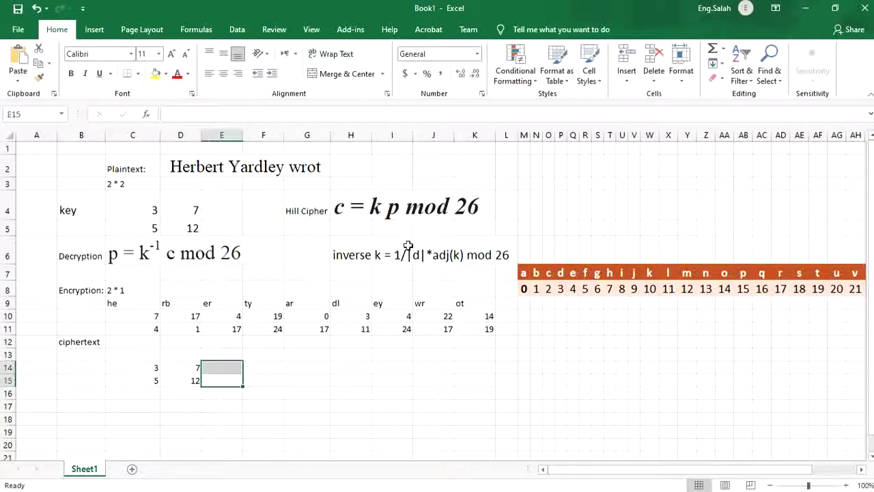
click(355, 76)
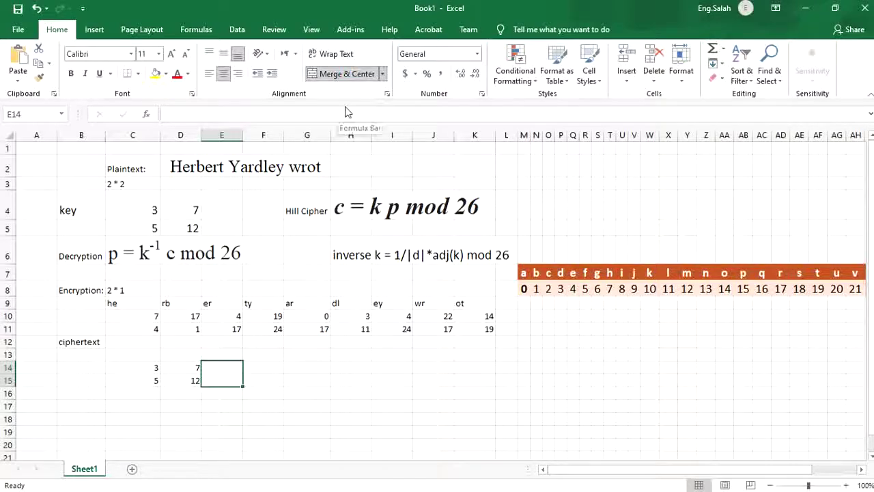
text(*)
click(273, 357)
Step: Enter the number vector for the pair he after the multiplication sign, 4 in F14 and 7 in F15
drag(148, 318, 148, 327)
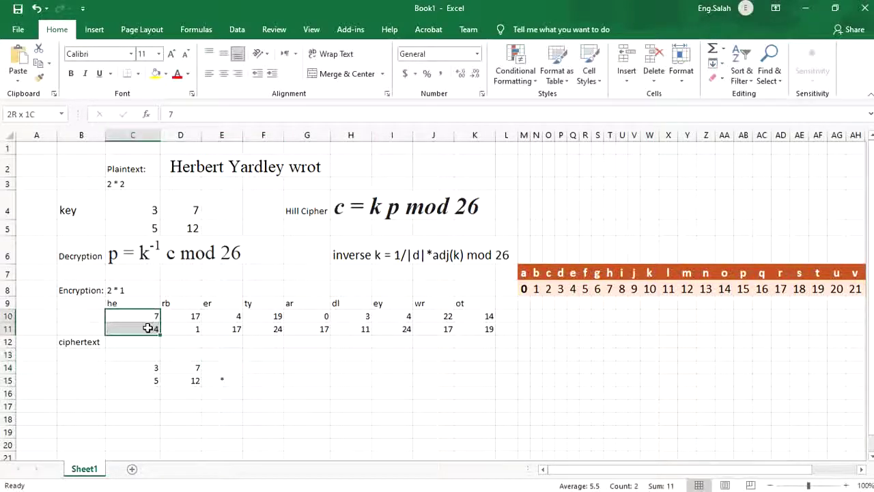
click(271, 365)
text(4)
key(Return)
text(78)
key(BackSpace)
key(BackSpace)
text(7)
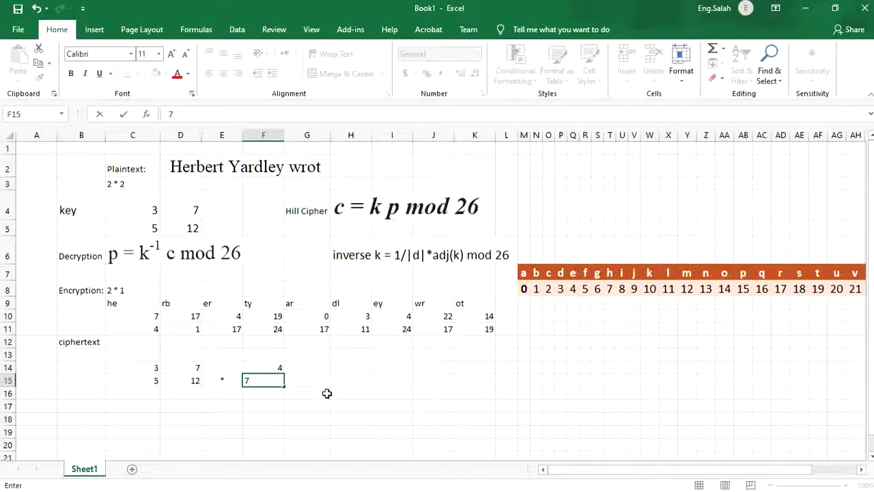
click(318, 378)
Step: Merge and center G14:G15 after the vector and enter an equals sign in it
drag(313, 371, 312, 378)
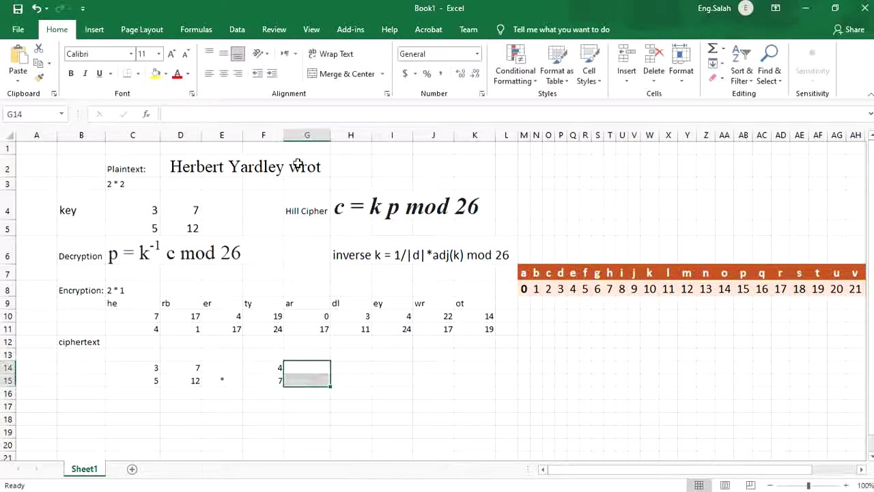
click(346, 74)
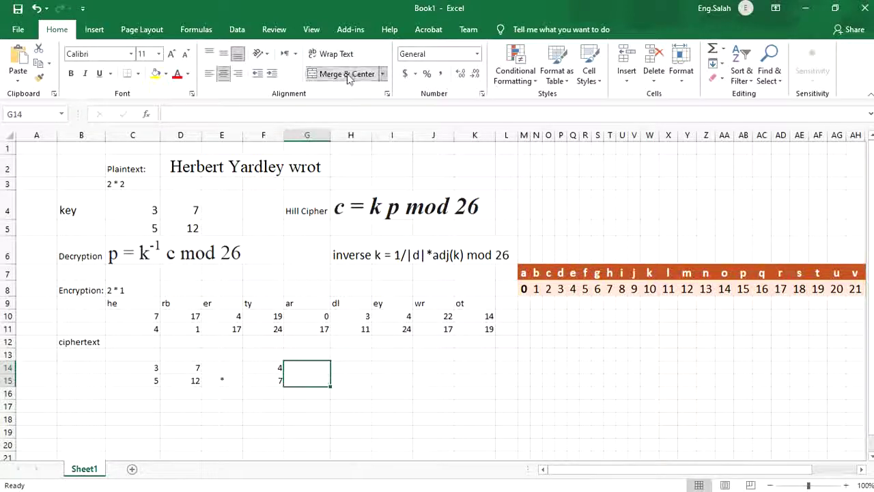
text(=)
click(368, 371)
key(BackSpace)
key(BackSpace)
key(BackSpace)
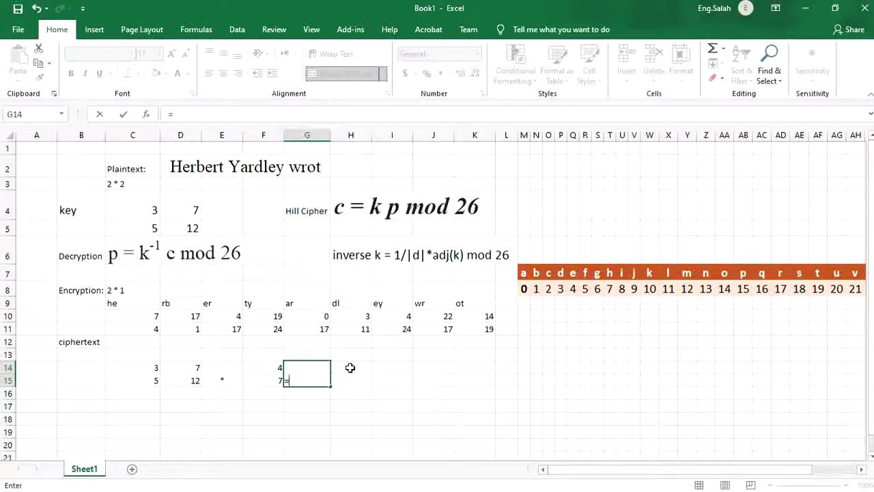
key(Return)
click(306, 375)
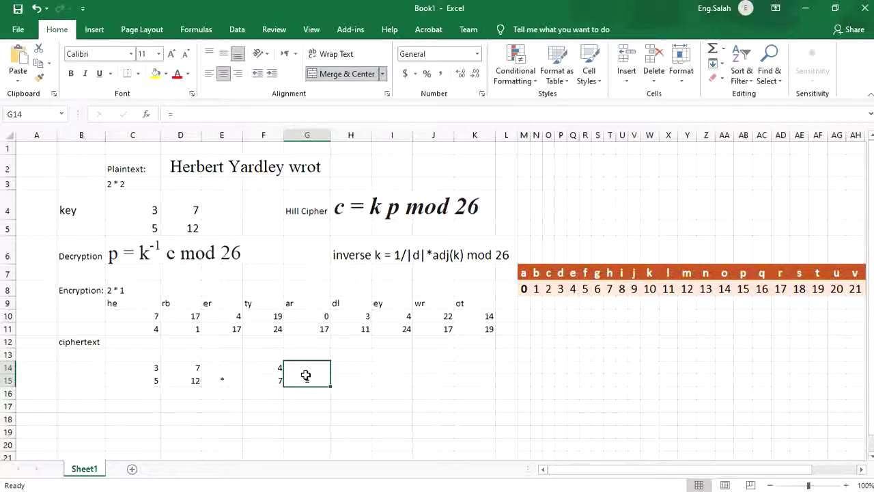
Step: Enter the key's first-row values after the equals sign, 3 in H14 and 7 in H15
click(80, 258)
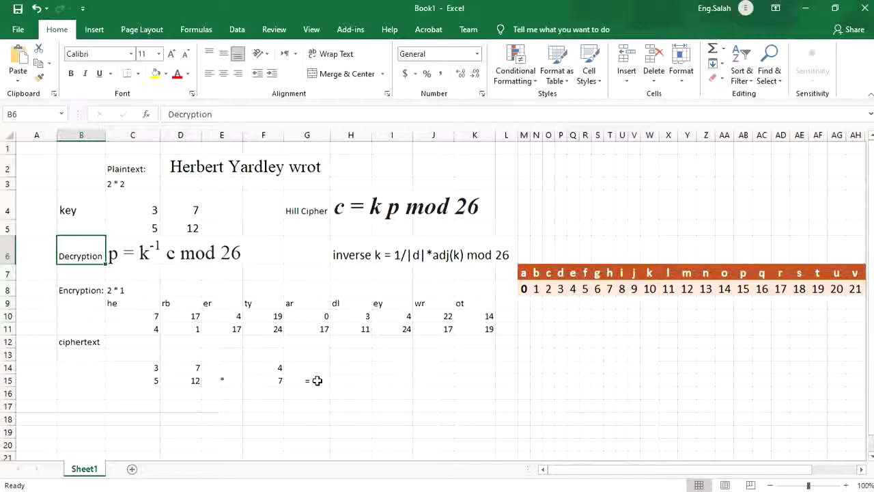
drag(154, 368, 193, 366)
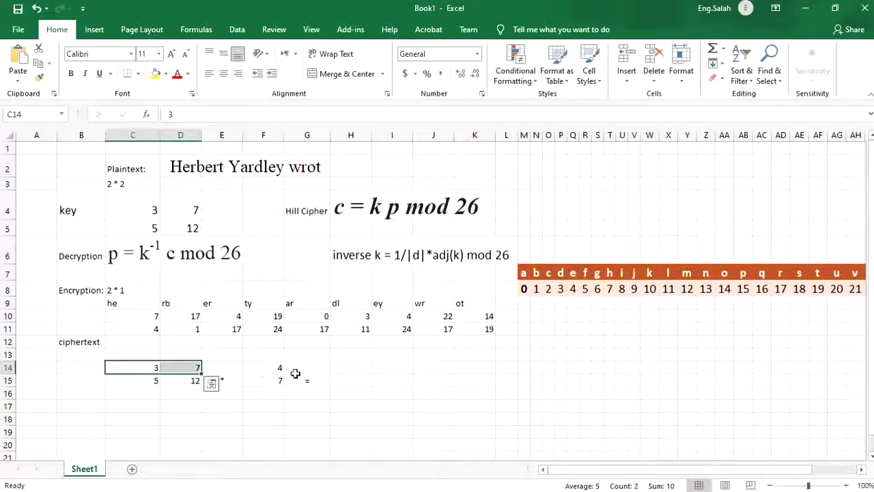
click(343, 366)
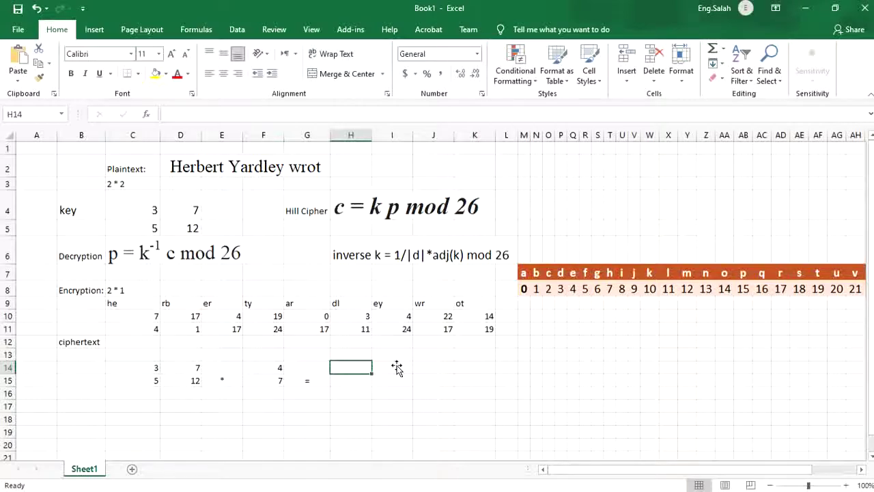
text(3)
key(Return)
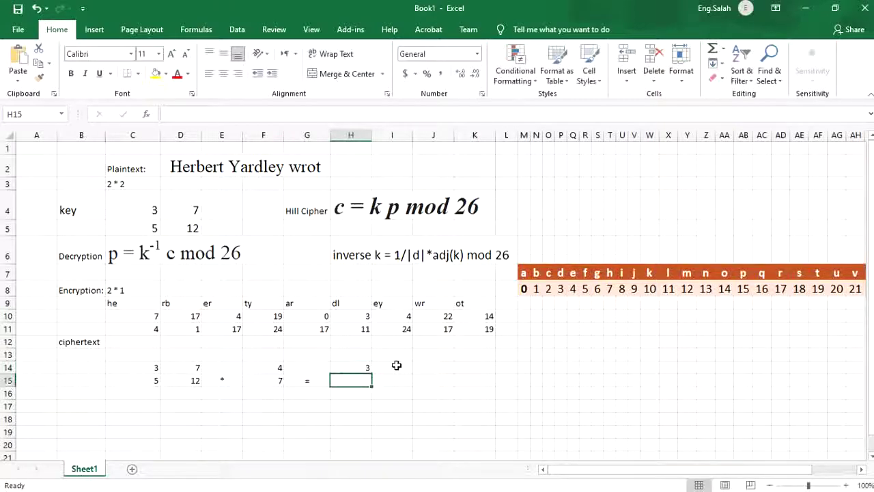
text(7)
key(Up)
Step: Enter the pair's multipliers beside the key's first-row values, *4 in I14 and *7 in I15
key(Right)
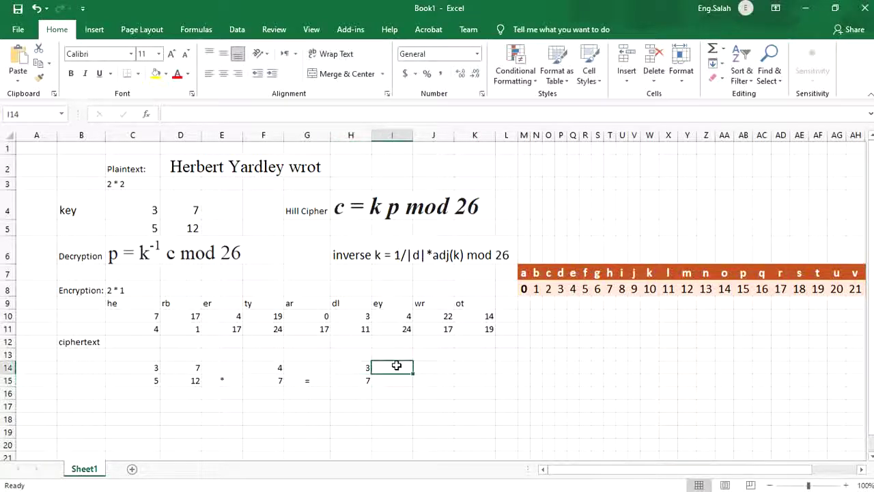
text(*4)
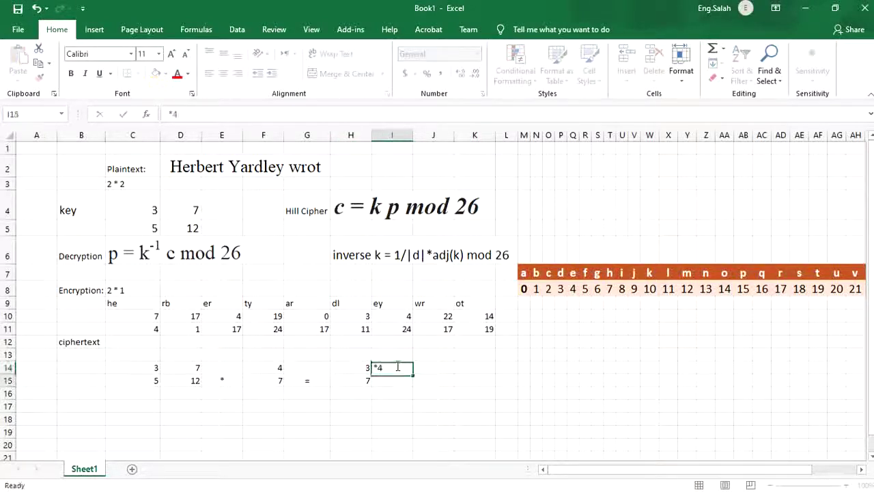
key(Return)
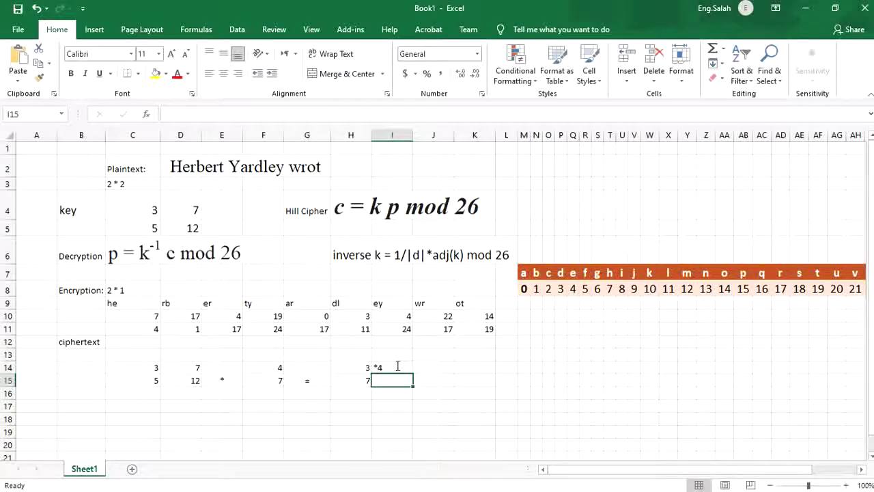
text(*)
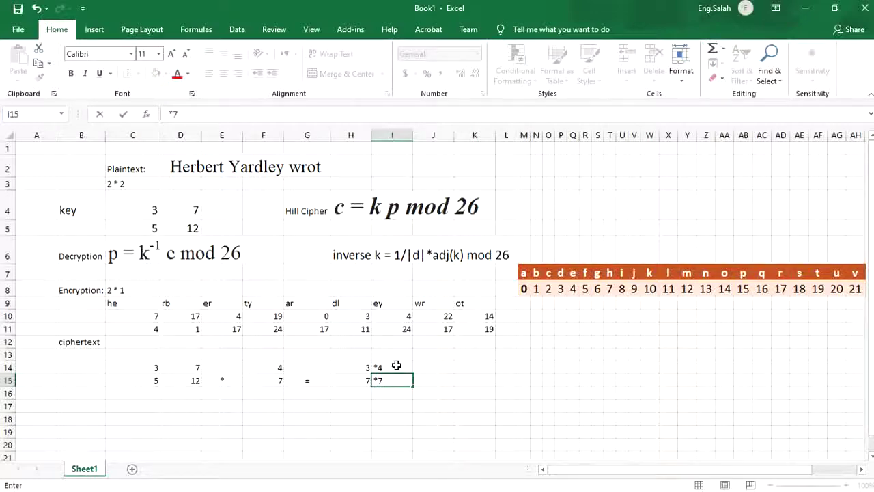
click(431, 368)
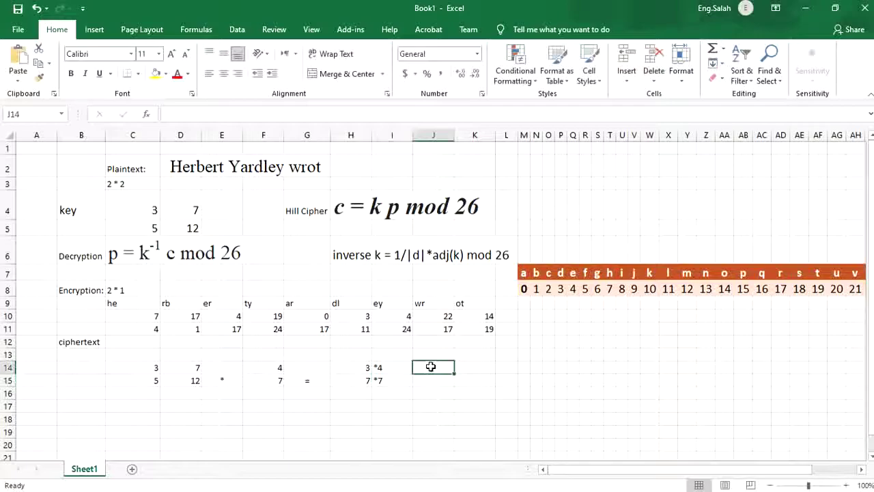
Step: Enter the key's second-row values below the first block, 5 in H17 and 12 in H18
click(355, 406)
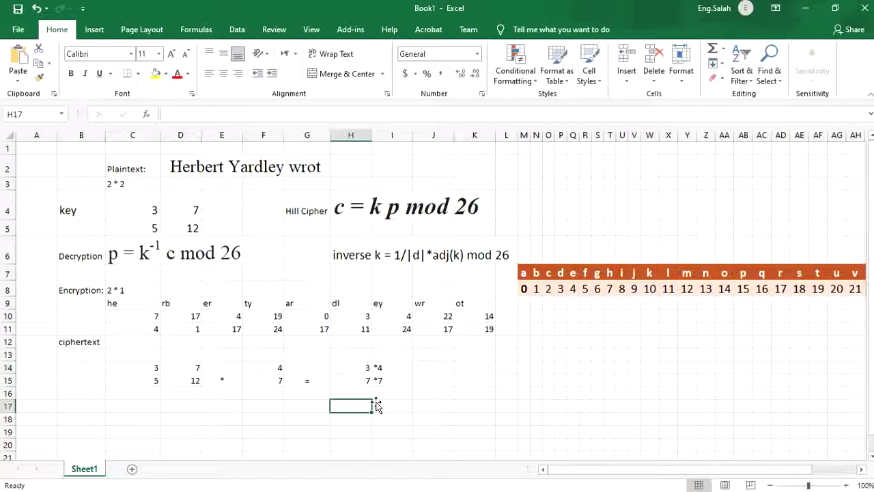
text(5)
key(Return)
text(12)
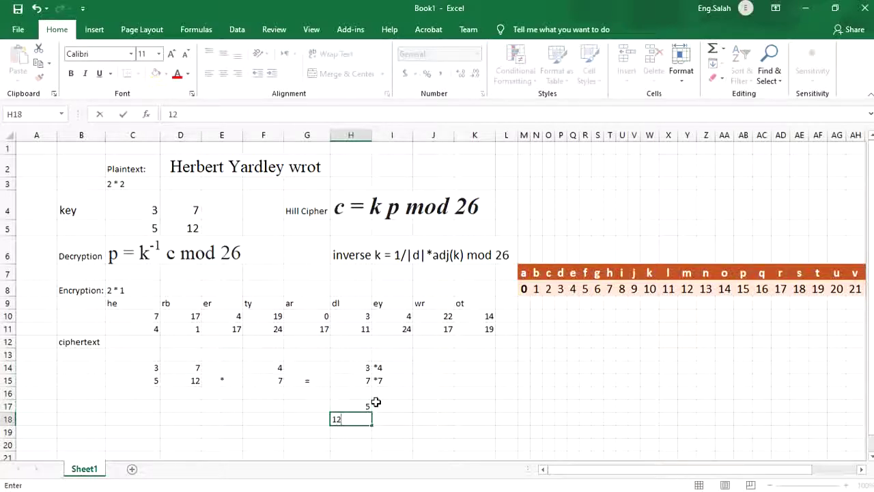
key(Up)
Step: Enter the pair's multipliers beside the key's second-row values, *4 in I17 and *7 in I18
click(376, 403)
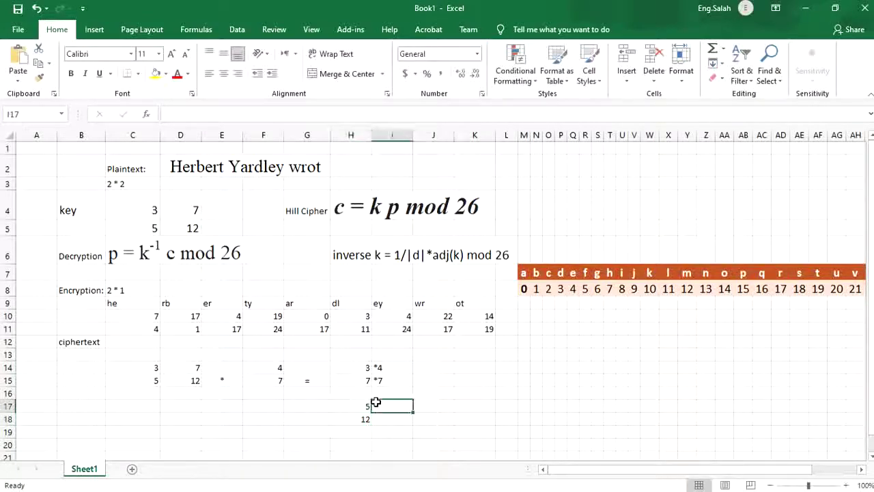
text(*4)
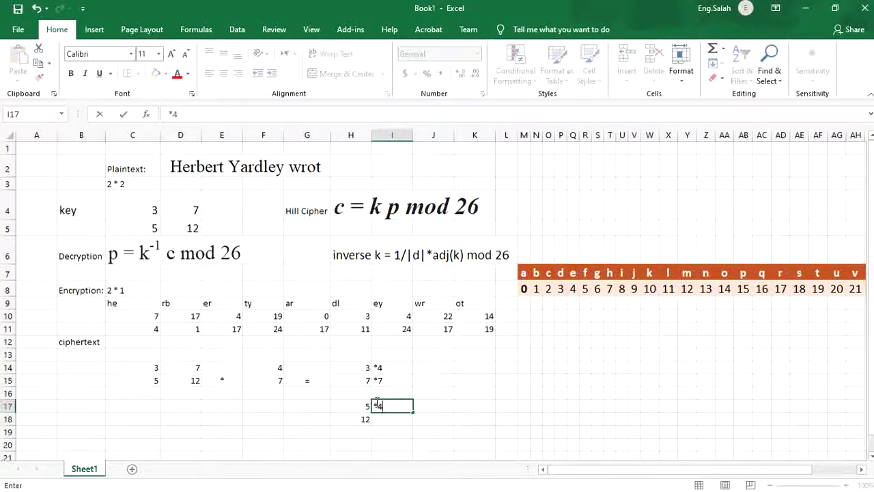
key(Return)
text(*)
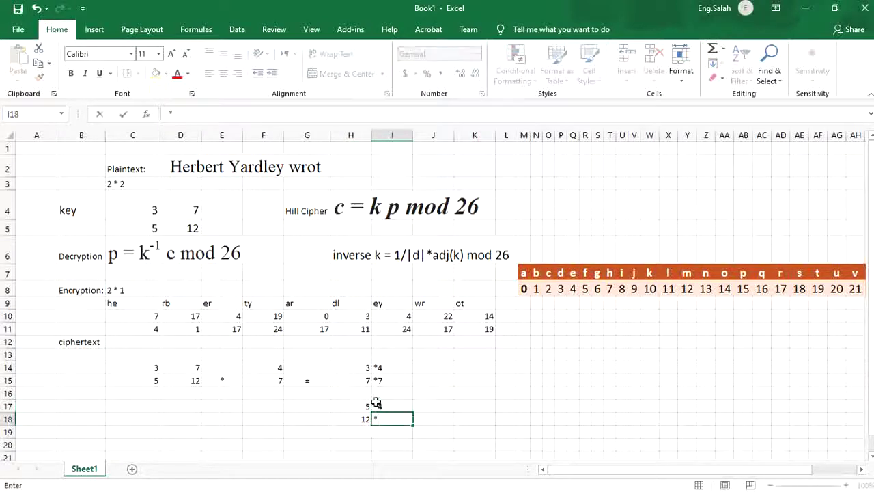
text(7)
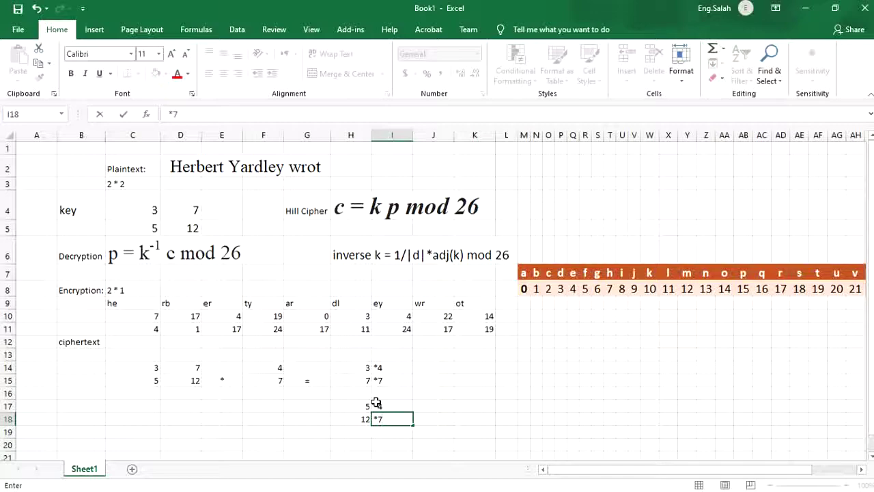
Step: Enter the products for the key's first row, 12 in J14 and 49 in J15
key(Up)
key(Up)
key(Up)
key(Up)
key(Right)
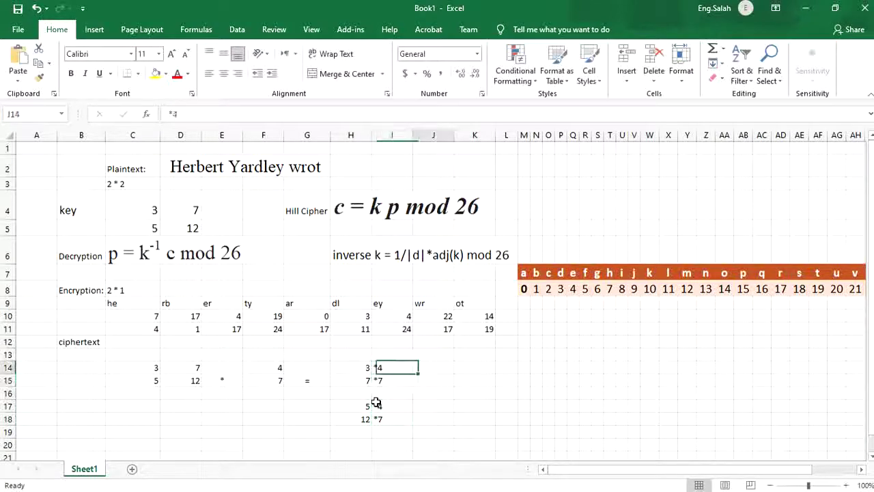
text(12)
key(Return)
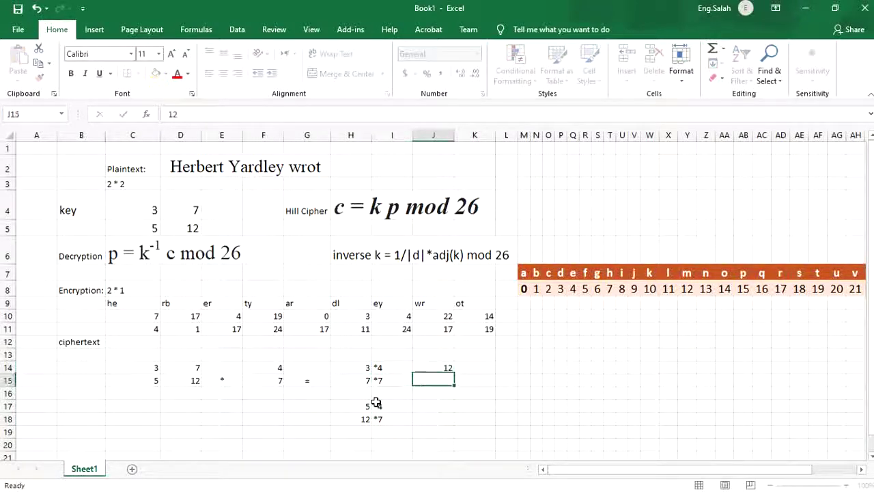
text(49)
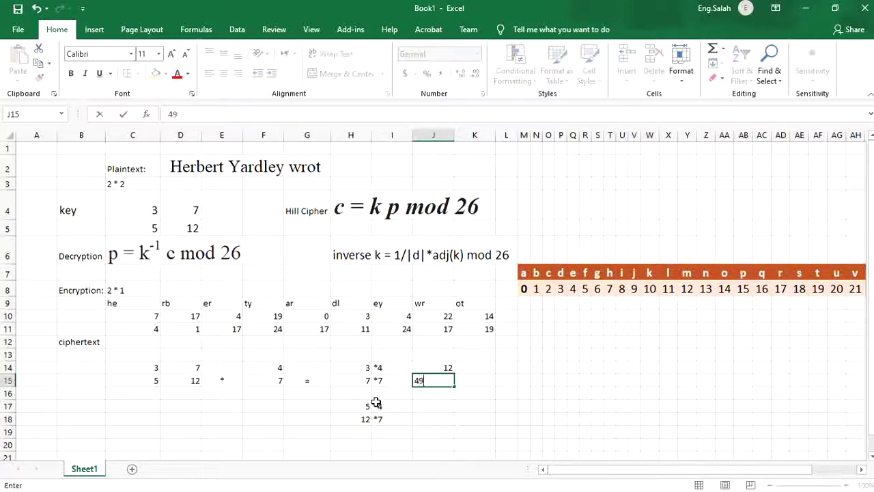
Step: Enter the sum of the first-row products, 61, in K14
key(Tab)
key(Tab)
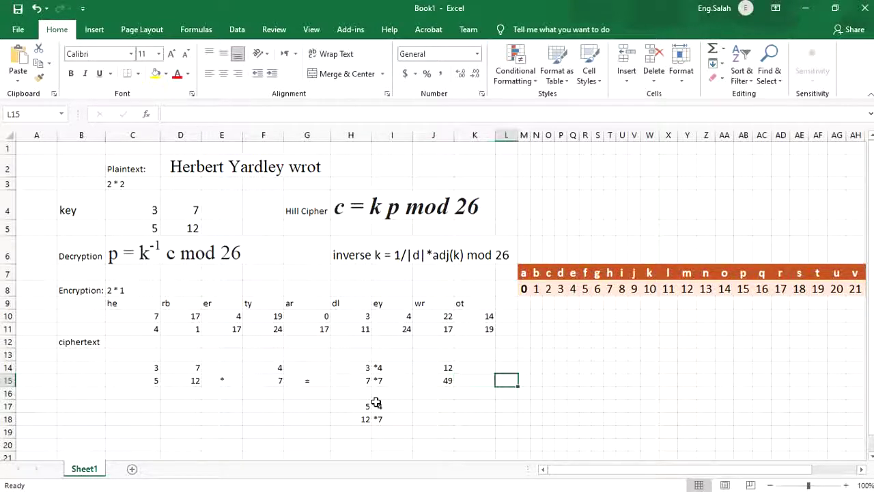
key(Left)
key(Up)
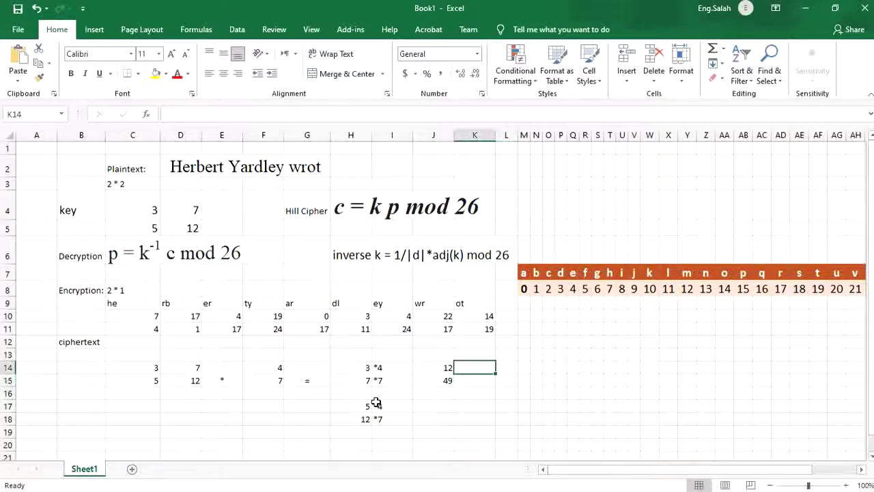
text(61)
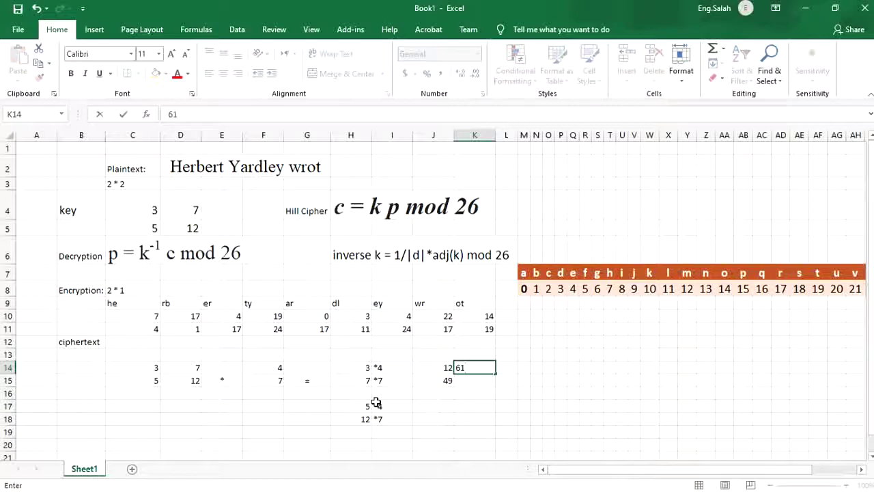
key(Return)
key(Return)
key(Up)
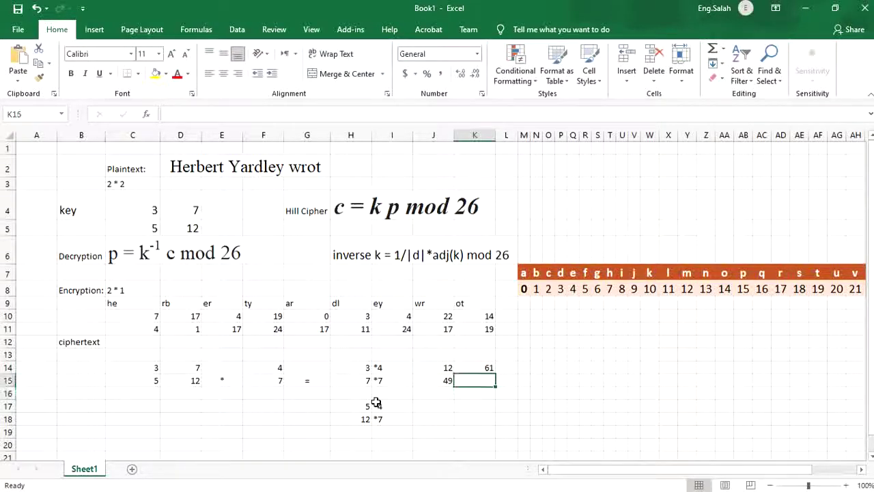
Step: Enter the products for the key's second row, 20 in J17 and 84 in J18
click(423, 406)
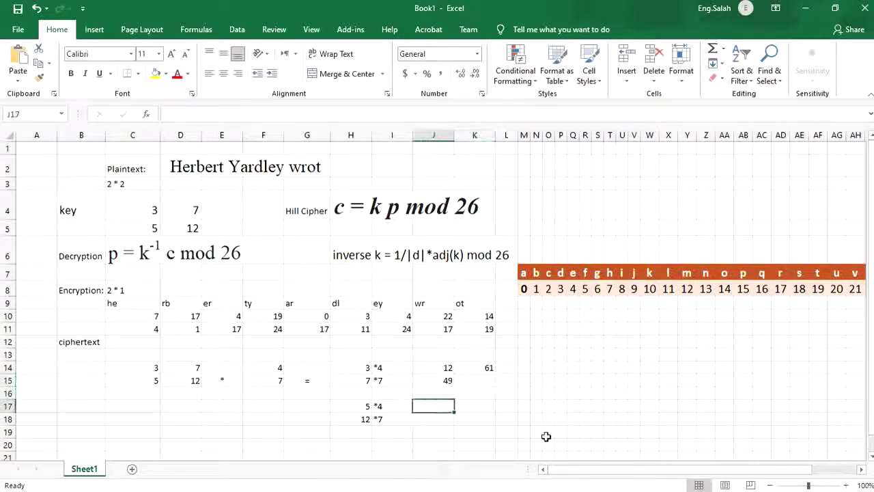
text(20)
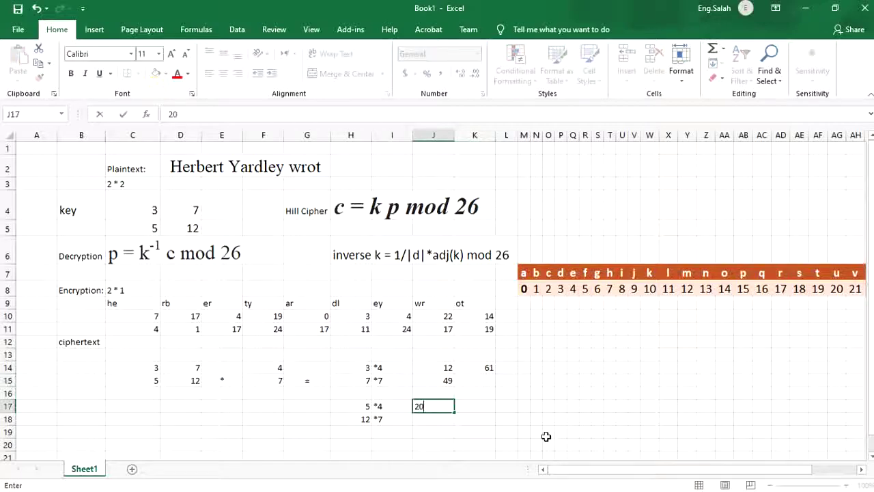
click(420, 420)
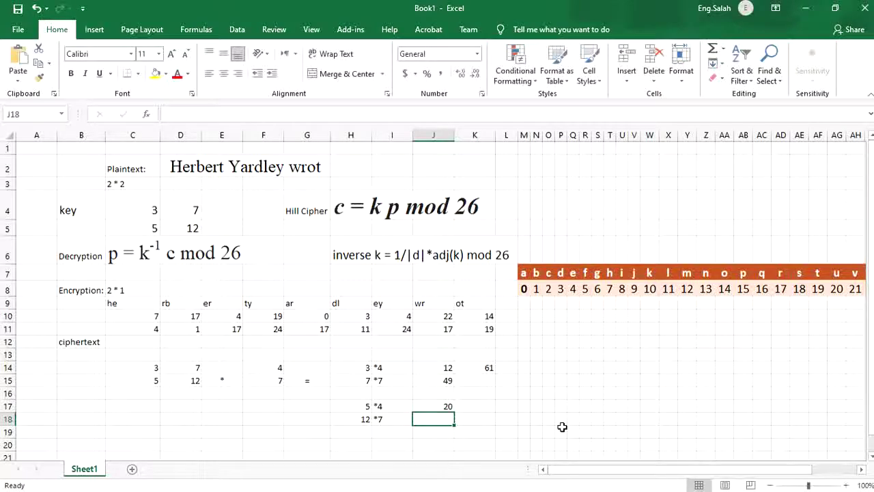
text(84)
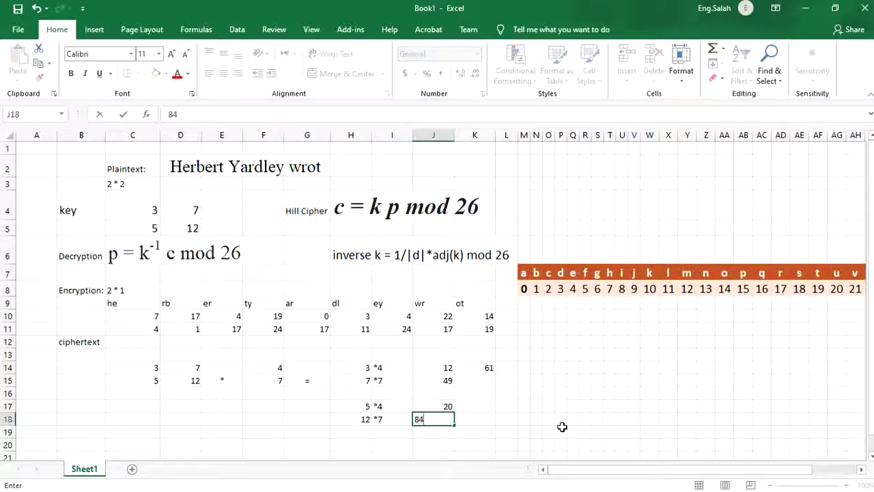
Step: Enter the sum of the second-row products, 104, in K17
key(Up)
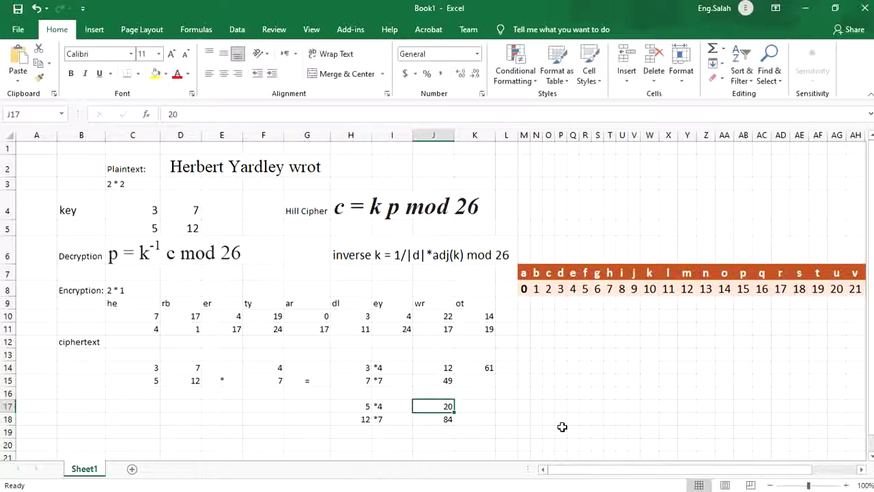
key(Right)
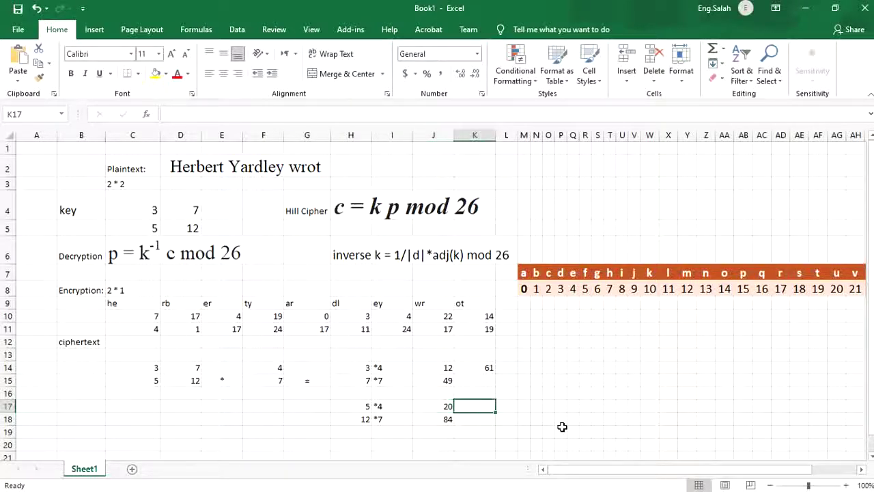
text(104)
key(Up)
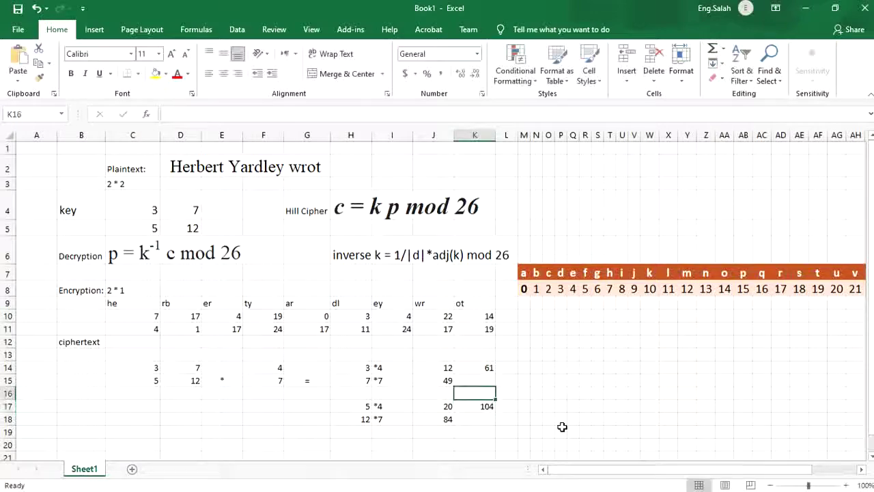
Step: Merge and center L14:L15 beside the first-row sum and enter an equals sign in it
key(Up)
key(Up)
key(Right)
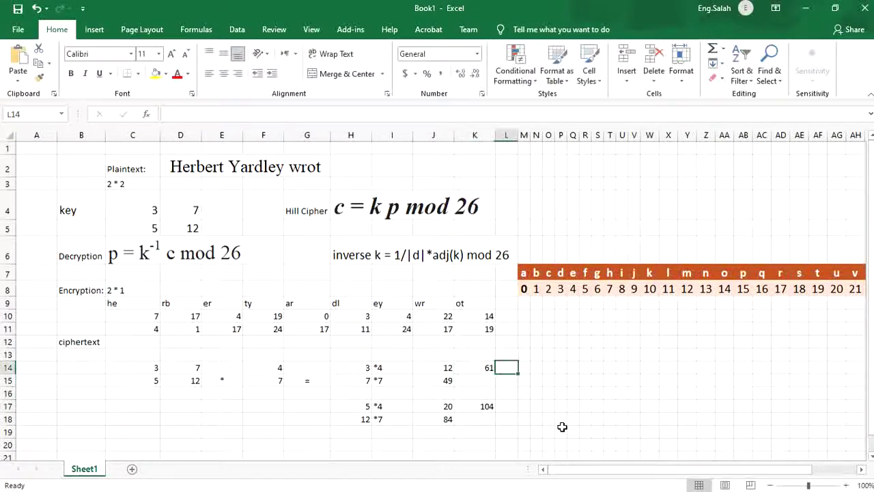
key(Left)
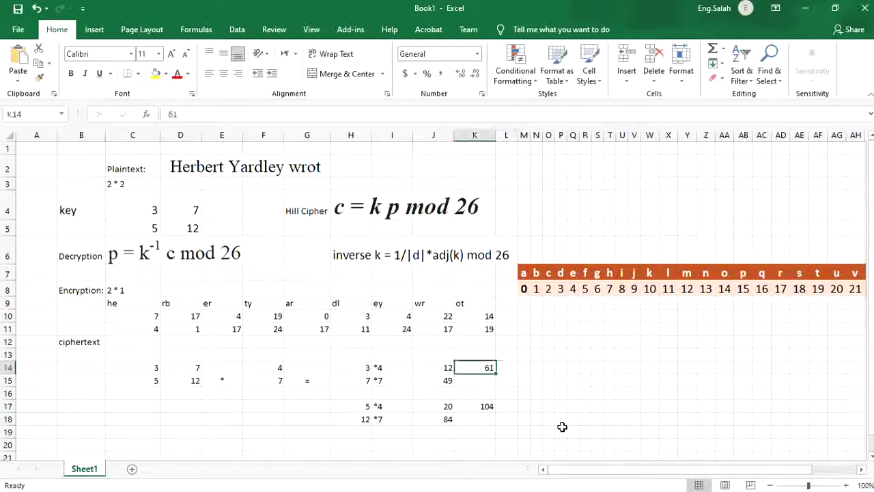
key(Right)
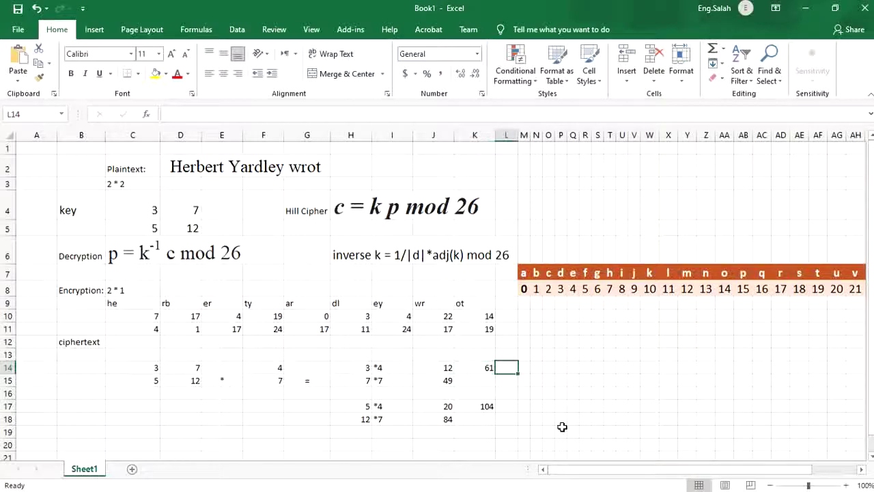
key(shift+Down)
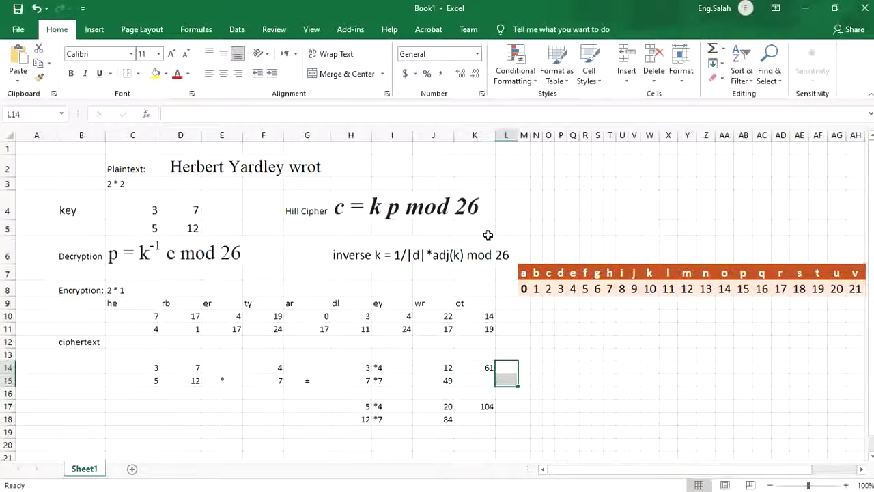
click(339, 75)
text(=)
key(Return)
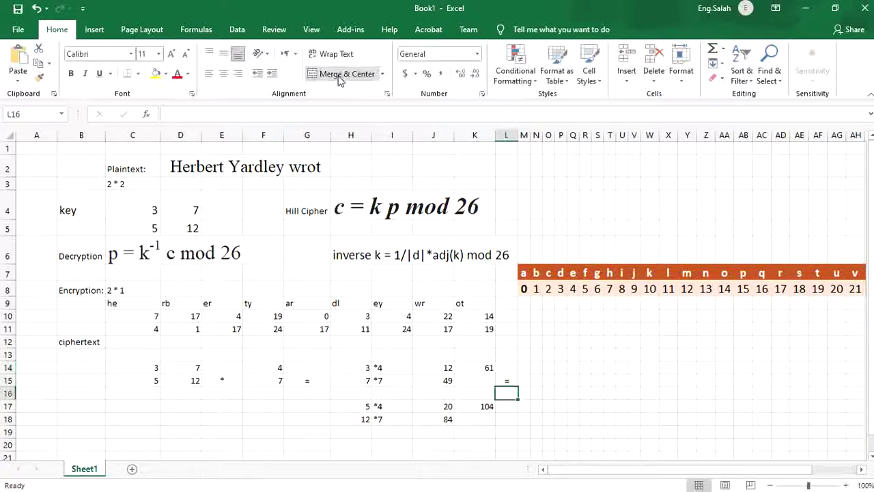
Step: Enter the result vector after the second equals sign, 61 in M14 and 104 in M15
click(527, 366)
text(61)
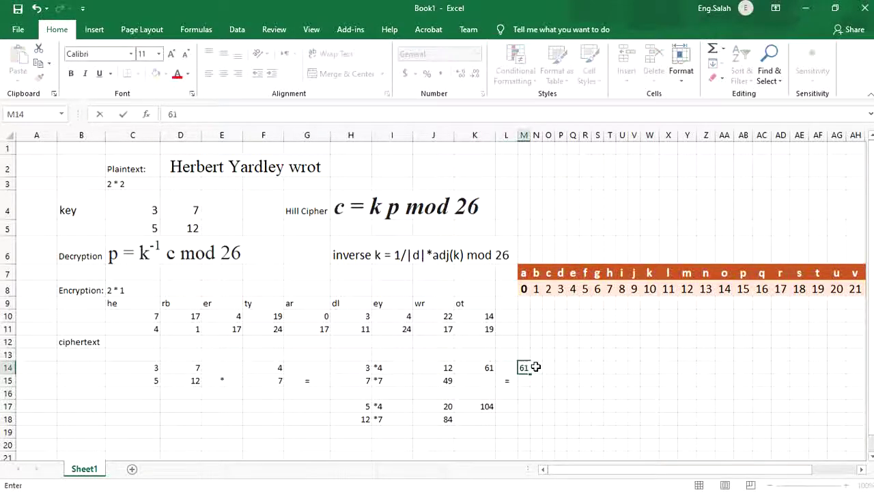
key(Return)
text(104)
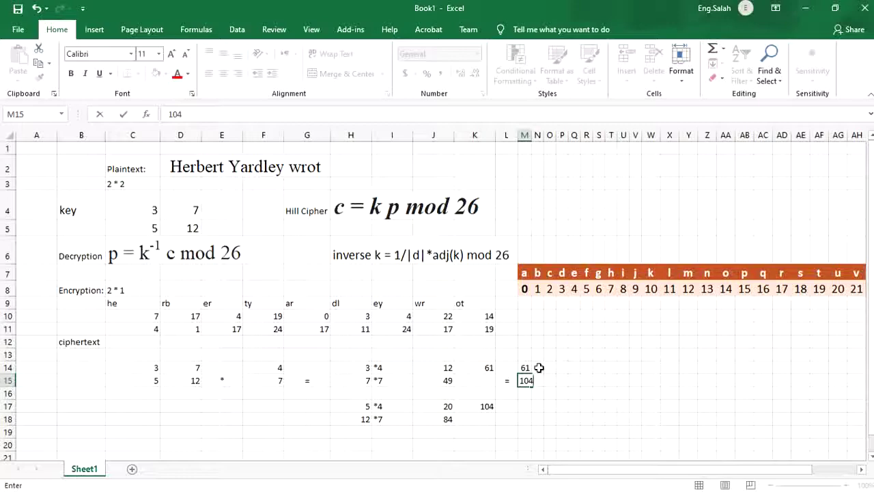
Step: Try to reduce the first-row sum in M14 with the formula =K14 mod 26
click(531, 366)
text(=)
click(482, 367)
text(mod 26)
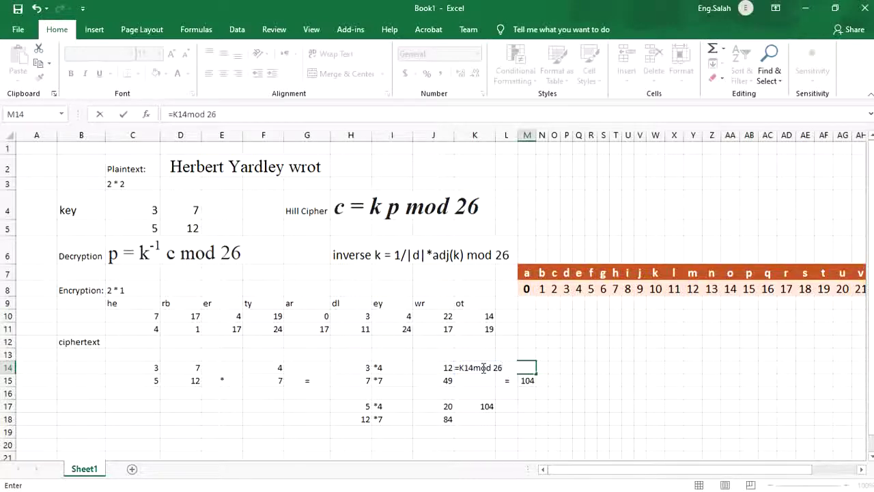
key(Return)
click(418, 320)
click(476, 368)
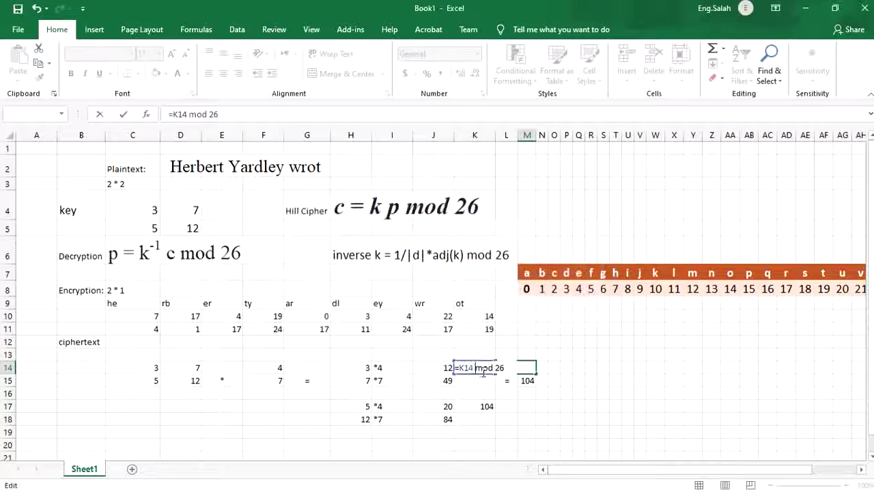
key(Return)
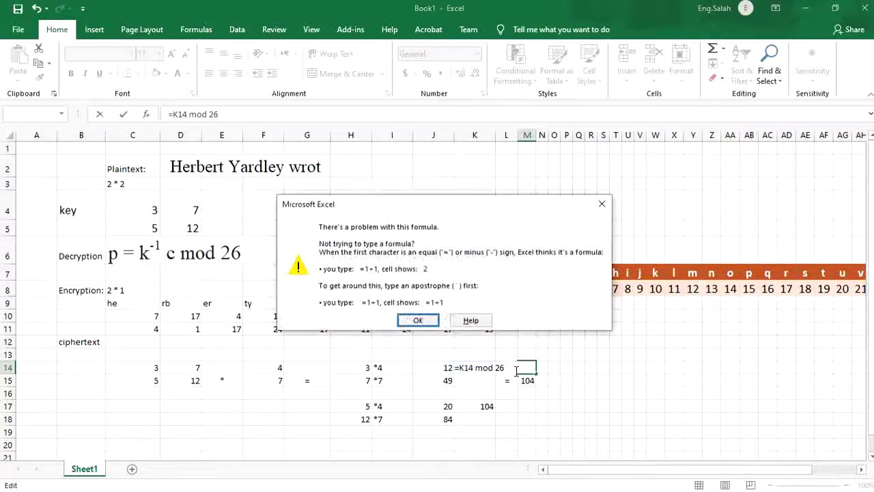
click(418, 320)
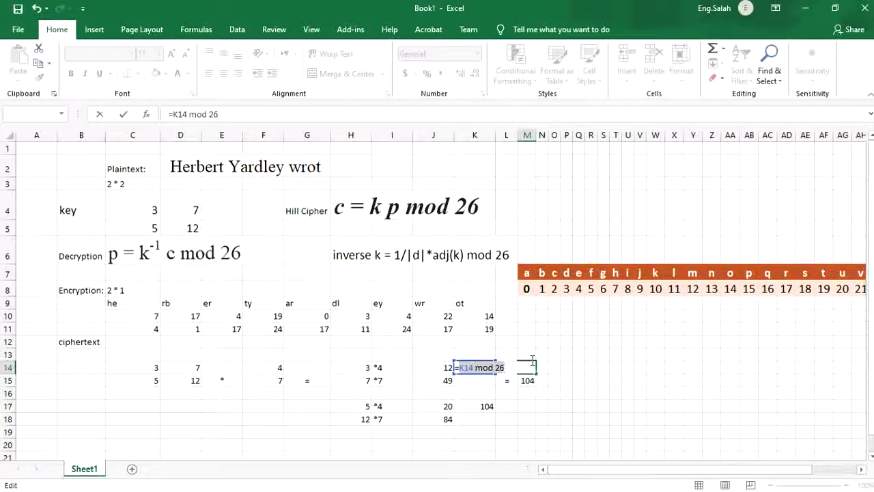
key(BackSpace)
key(Escape)
click(564, 354)
click(529, 371)
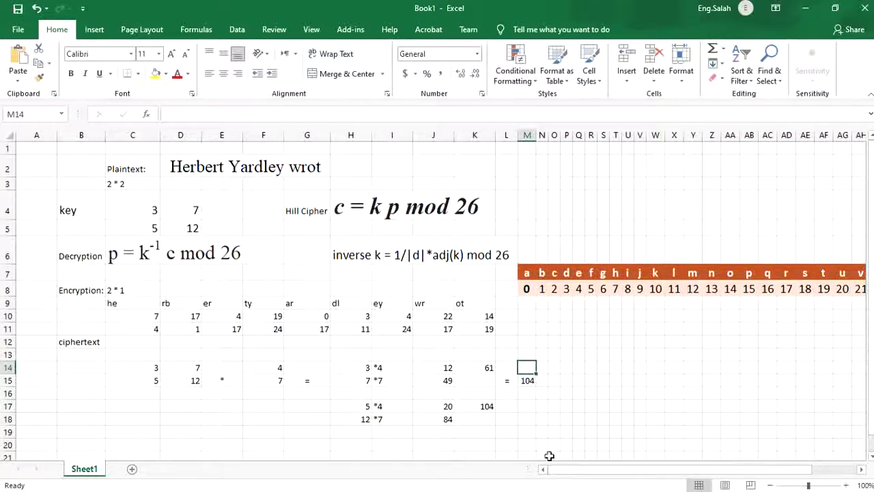
Step: Compute 61 mod 26 in the Calculator app and enter the result, 9, in M14 of the worksheet
key(super)
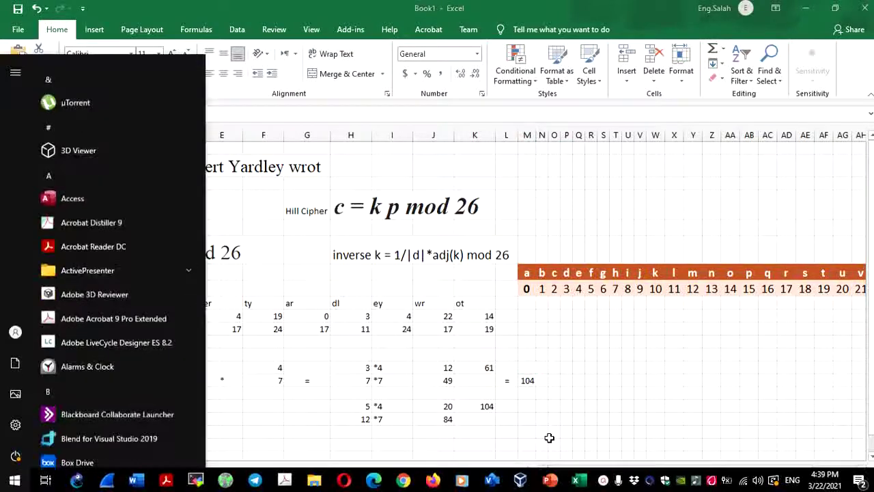
text(cala)
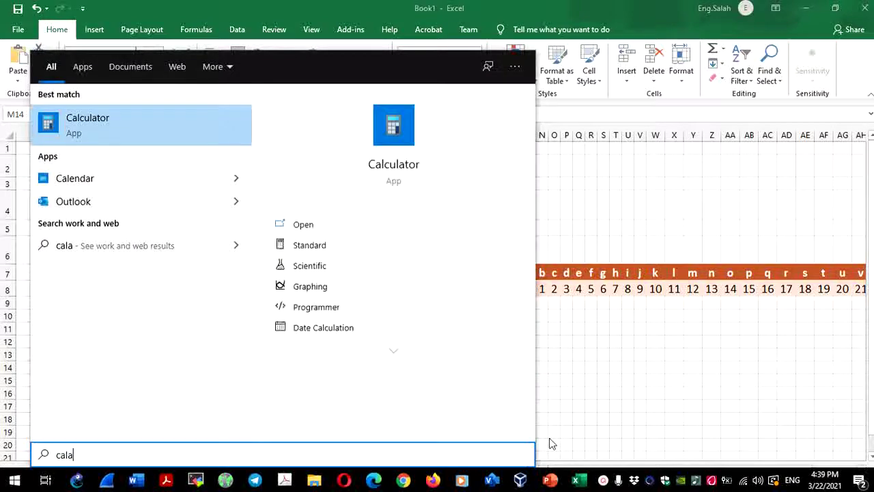
key(Return)
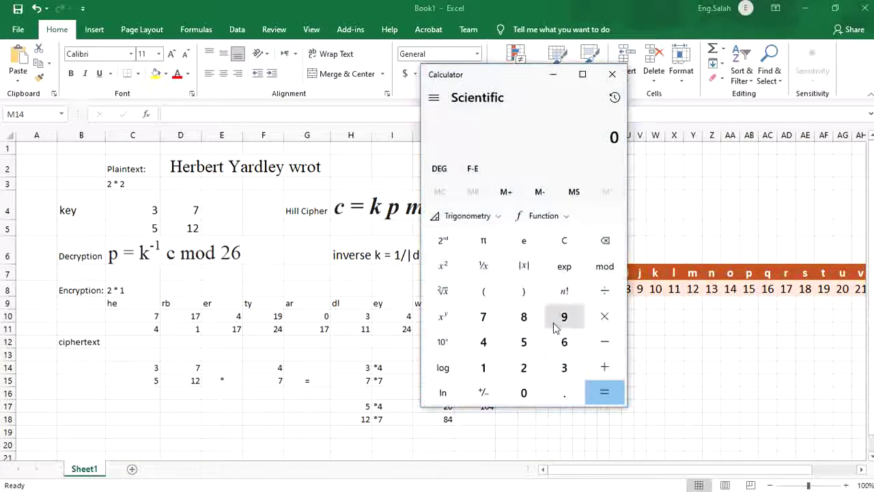
drag(525, 83, 314, 112)
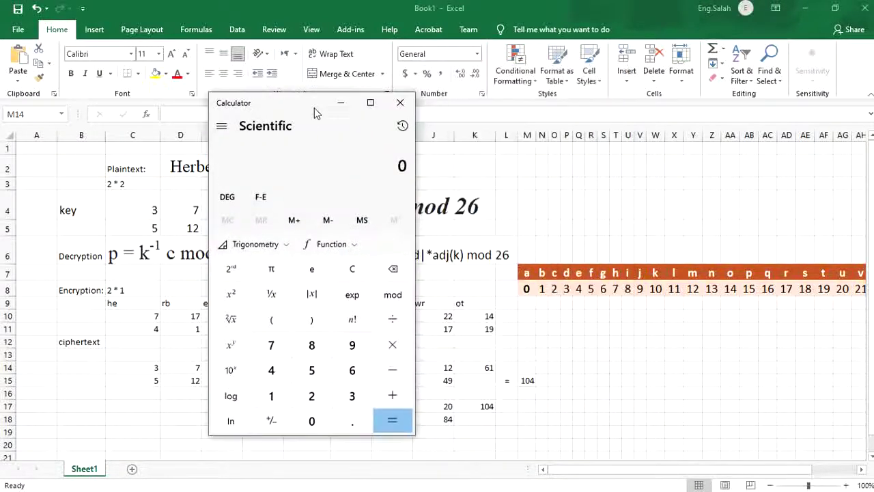
text(61)
click(393, 295)
text(26)
key(Return)
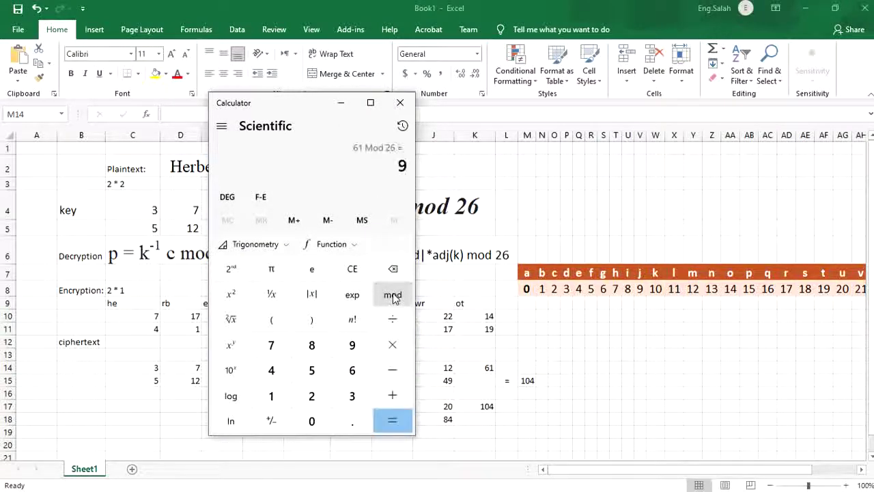
click(529, 367)
text(9)
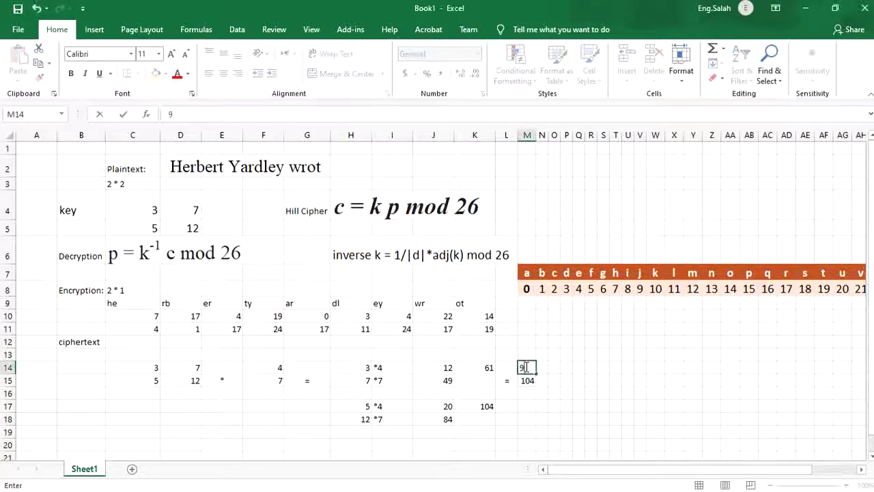
Step: Compute 104 mod 26 in Calculator, close it, and enter the result, 0, in M15
key(alt+Tab)
text(104)
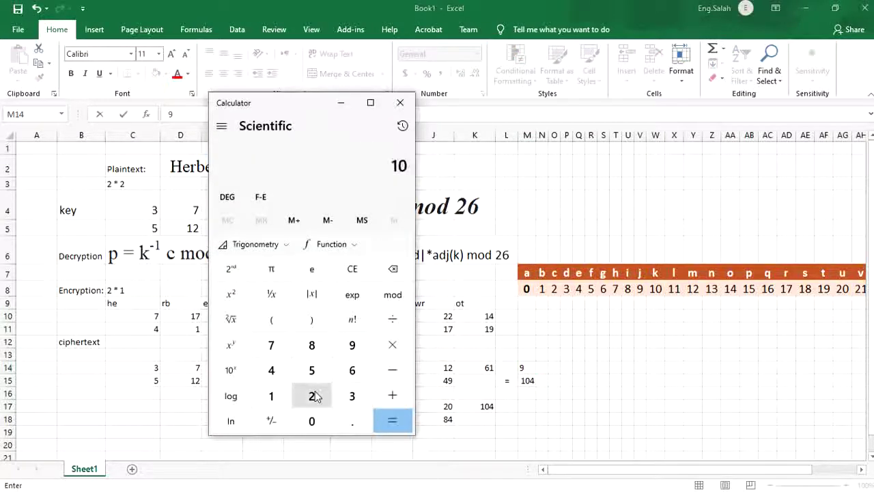
click(392, 294)
text(26)
key(Return)
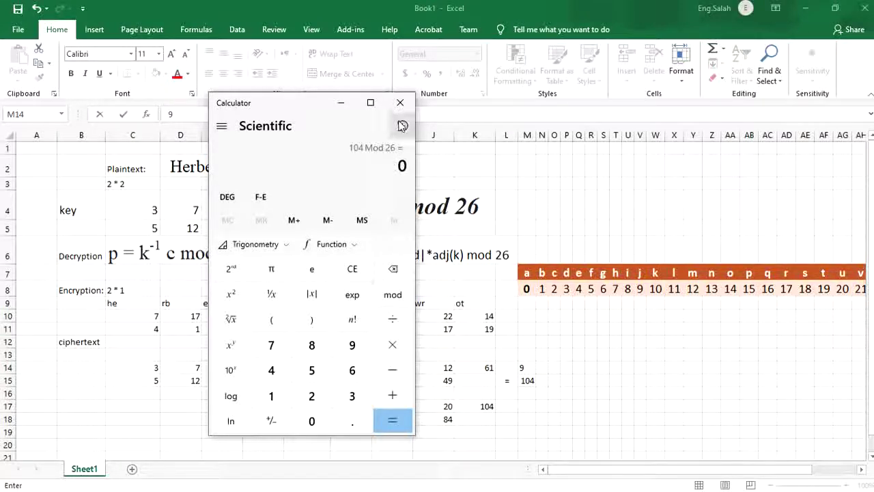
click(402, 106)
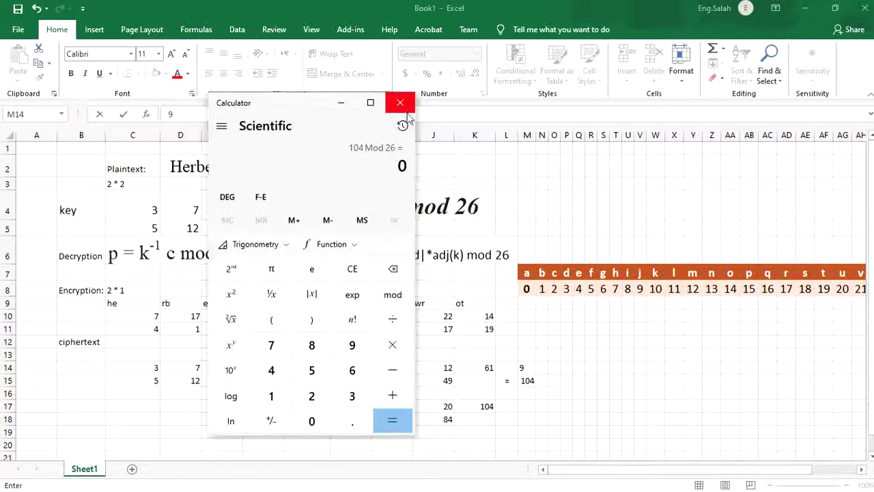
click(529, 393)
click(523, 381)
text(0)
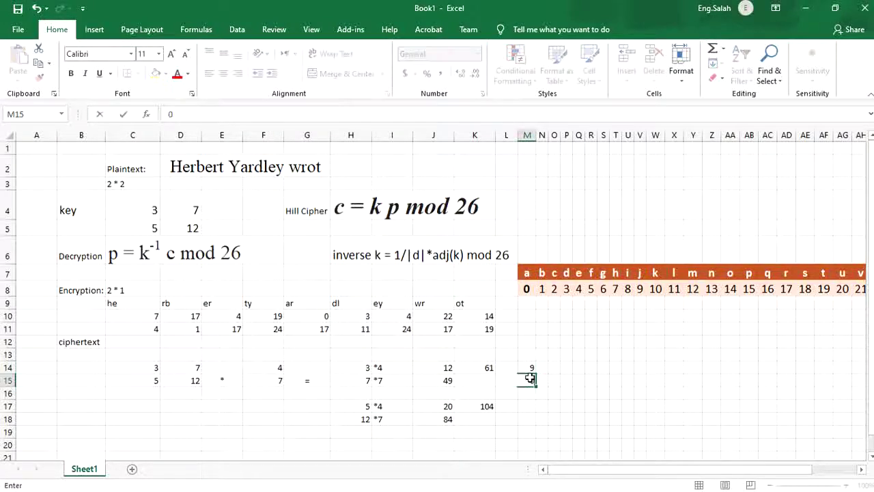
click(527, 366)
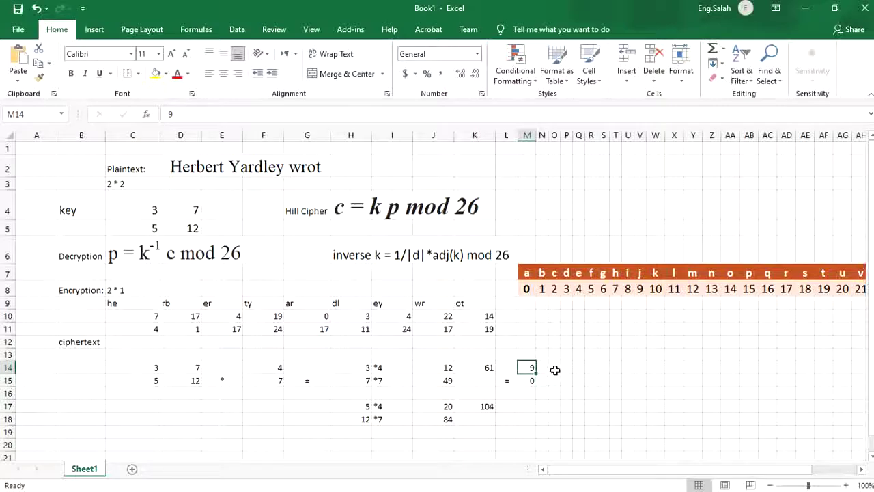
Step: Merge and center N14:N15 beside the reduced vector and enter an equals sign in it
drag(542, 368, 542, 380)
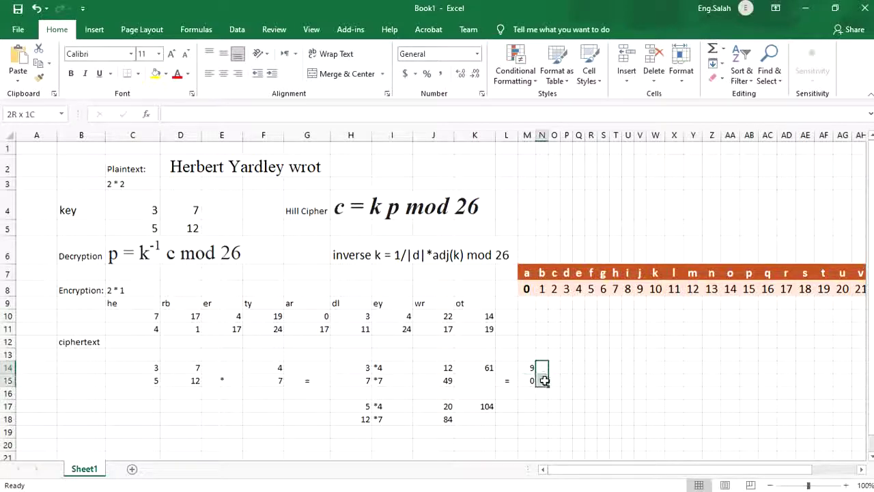
click(365, 77)
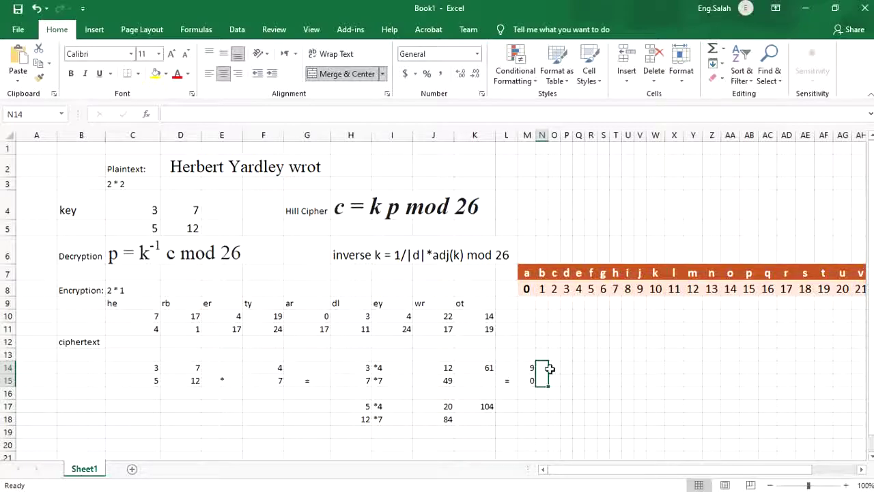
text(=)
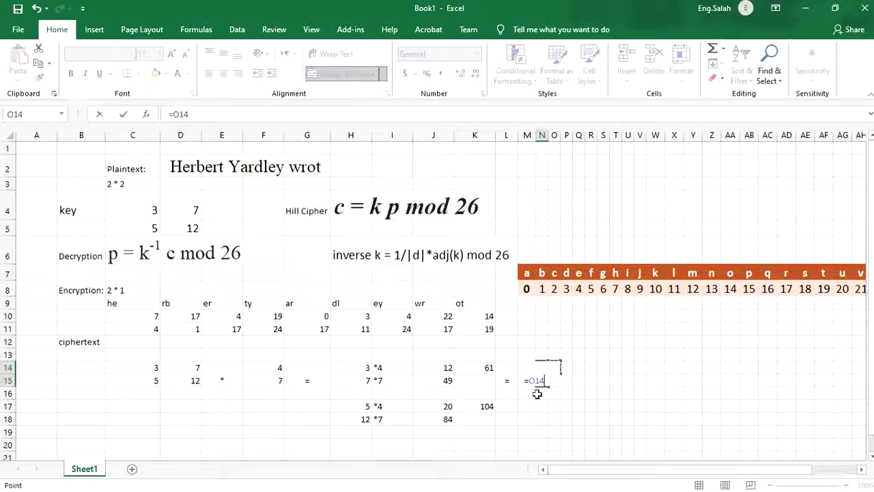
key(ctrl+shift+Return)
text(=)
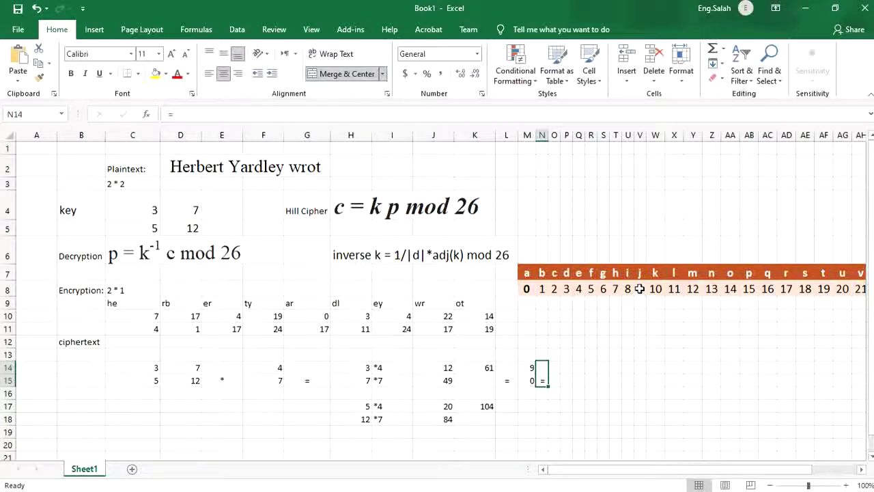
Step: Enter the ciphertext letters for the reduced vector, j in O14 and a in O15
click(557, 368)
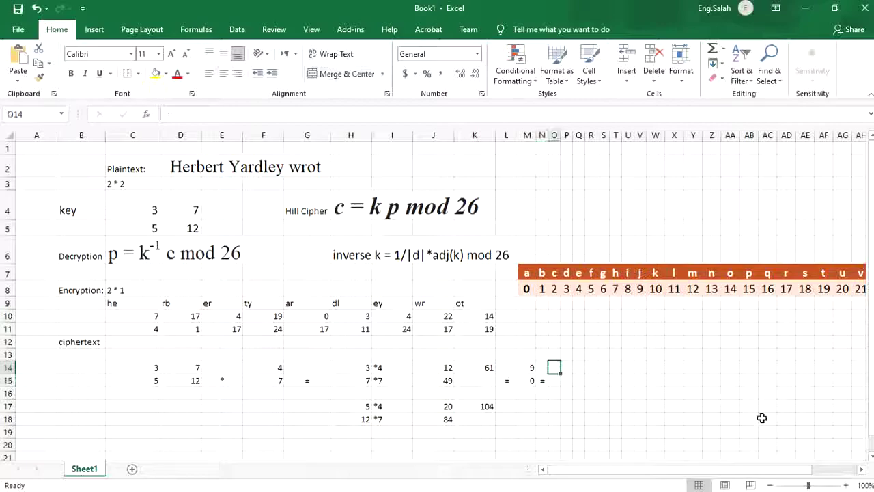
text(j)
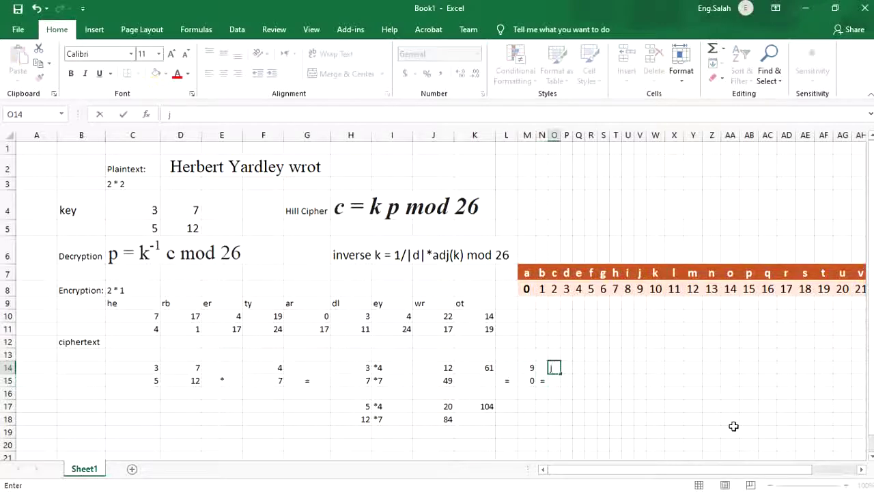
click(555, 381)
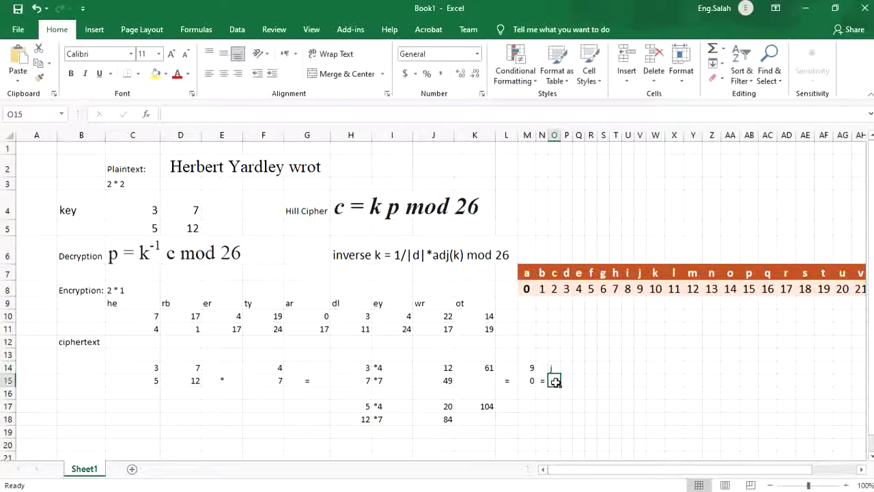
text(a)
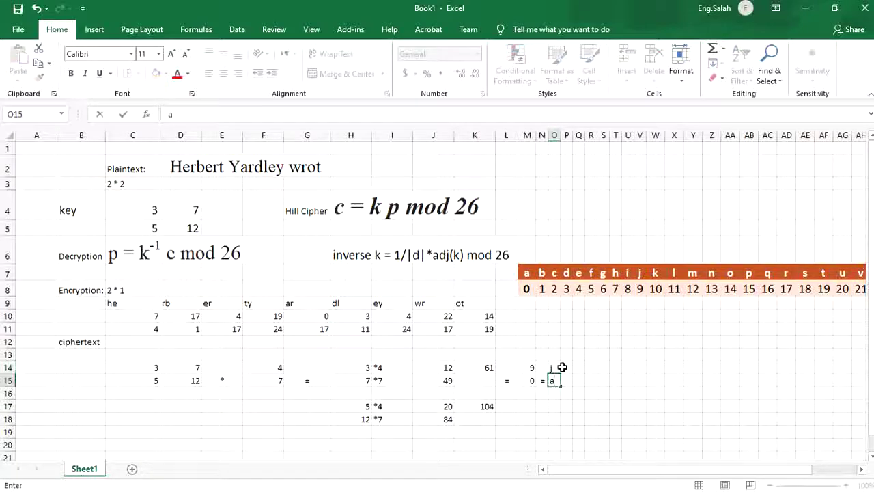
key(Return)
key(Up)
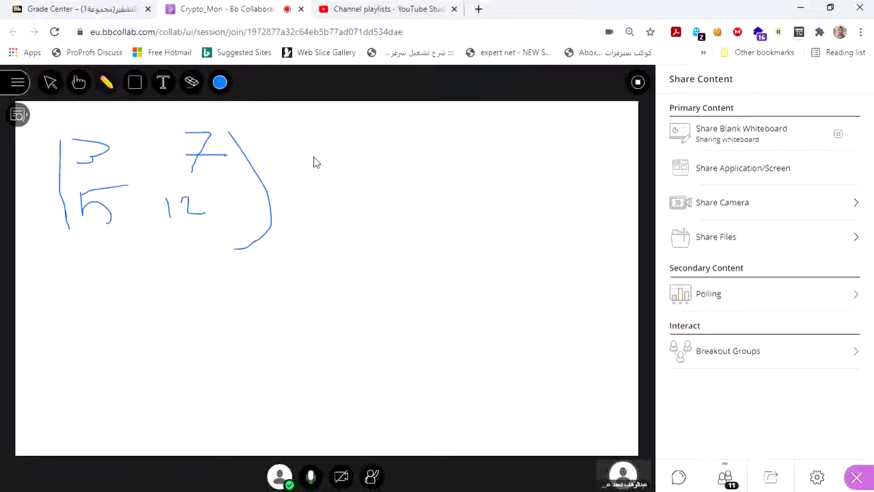
Step: On the Blackboard Collaborate whiteboard, extend the key matrix with a multiplication sign, the bracketed column vector 7, 4 from the worksheet, and an equals sign
drag(313, 157, 306, 205)
drag(297, 174, 318, 203)
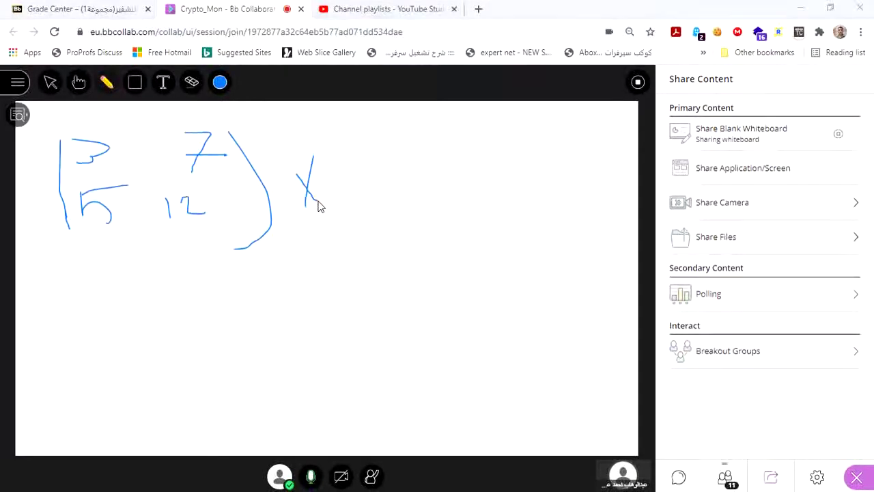
key(alt+Tab)
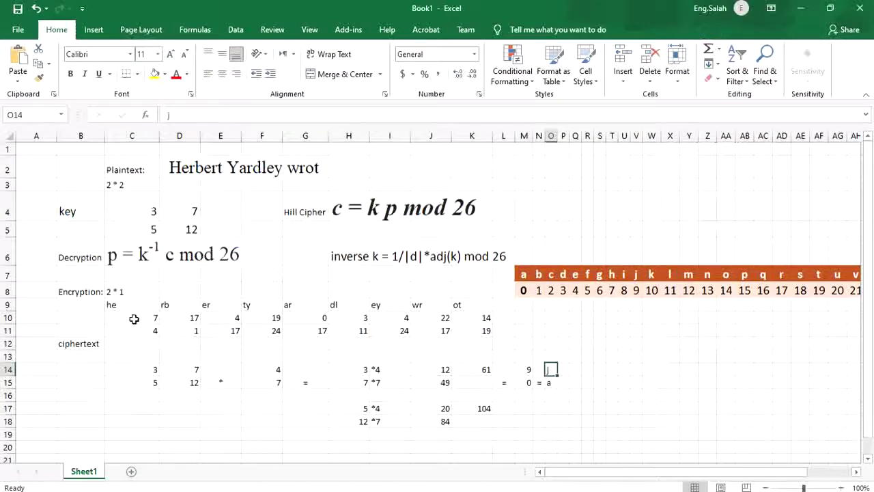
click(128, 318)
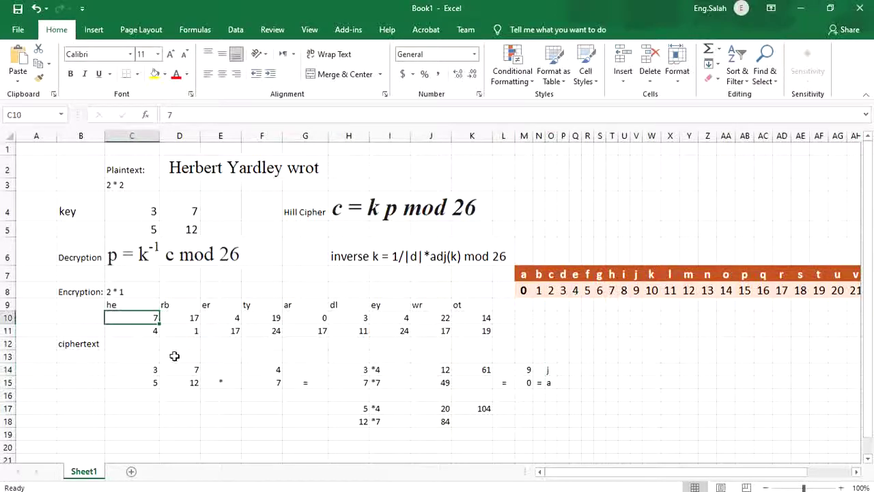
key(alt+Tab)
drag(343, 135, 362, 242)
mouse_move(371, 138)
mouse_down()
mouse_move(394, 135)
mouse_move(379, 214)
mouse_up()
drag(379, 184, 398, 181)
drag(385, 217, 400, 227)
drag(402, 210, 403, 239)
mouse_move(409, 142)
mouse_down()
mouse_move(436, 187)
mouse_move(437, 218)
mouse_up()
drag(460, 183, 473, 184)
Step: Write the dimensions 2×2 beneath the key matrix and 2×1 beneath the column vector
drag(133, 261, 184, 269)
mouse_move(204, 243)
mouse_down()
mouse_move(203, 268)
mouse_move(214, 271)
mouse_move(251, 260)
mouse_up()
mouse_move(379, 256)
mouse_down()
mouse_move(399, 266)
mouse_move(440, 257)
mouse_up()
Step: Draw empty brackets for the product, label them 2×1, and underline the dimensions of the product and the vector
drag(489, 120, 508, 203)
drag(582, 109, 603, 194)
mouse_move(530, 245)
mouse_down()
mouse_move(559, 260)
mouse_move(580, 244)
mouse_up()
click(564, 230)
drag(549, 276, 573, 269)
drag(413, 284, 464, 273)
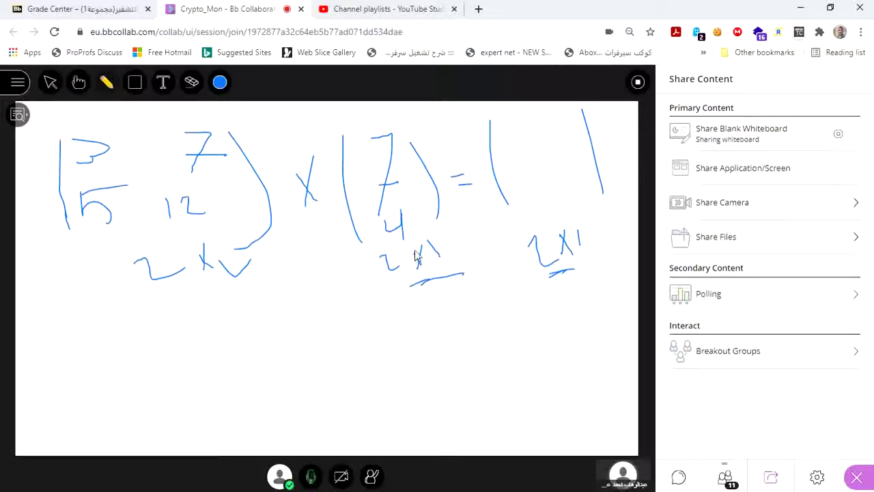
Step: Outline the key matrix's first row and write its products, 3×7 and 7×4, beneath the equation
mouse_move(73, 165)
mouse_down()
mouse_move(201, 169)
mouse_move(206, 112)
mouse_move(60, 142)
mouse_move(70, 155)
mouse_up()
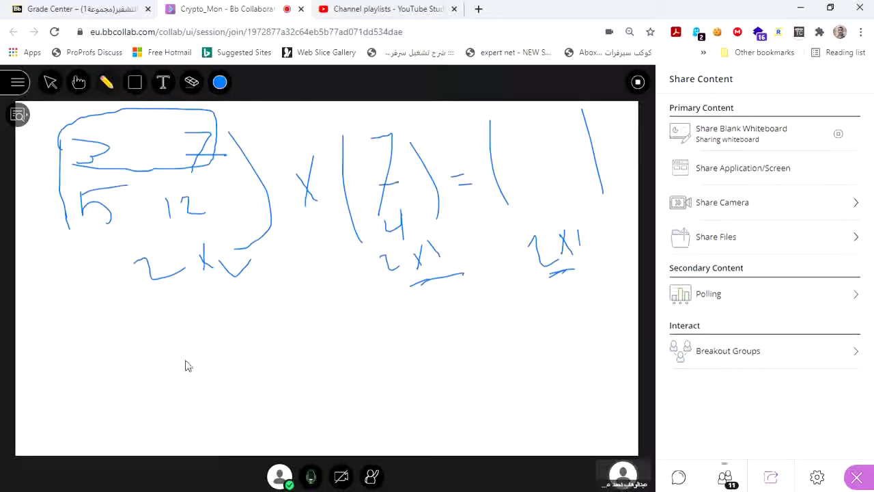
drag(81, 332, 88, 352)
drag(90, 383, 104, 400)
mouse_move(132, 321)
mouse_down()
mouse_move(146, 351)
mouse_move(161, 336)
mouse_up()
drag(143, 379, 156, 396)
drag(118, 335, 122, 392)
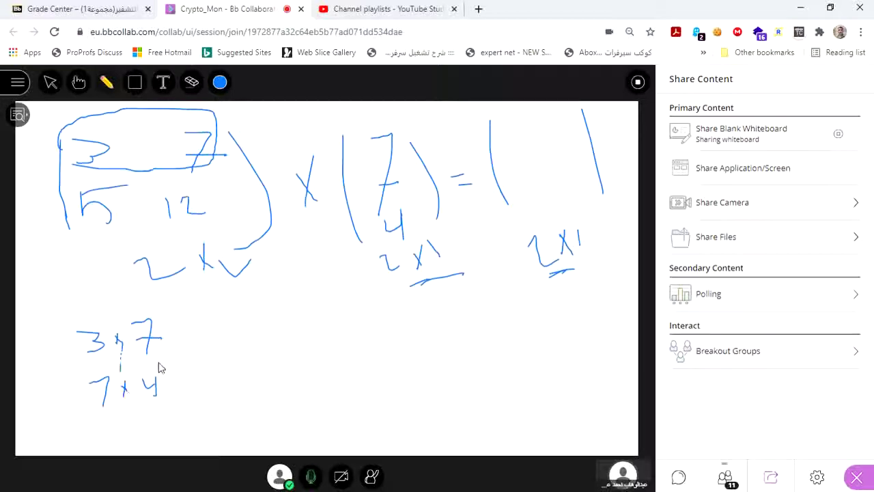
Step: Write the products 21 and 28 with their sum, and enter 49 as the first element in the result brackets
drag(191, 357, 205, 355)
mouse_move(216, 315)
mouse_down()
mouse_move(228, 325)
mouse_move(234, 310)
mouse_move(234, 327)
mouse_up()
drag(221, 351, 241, 359)
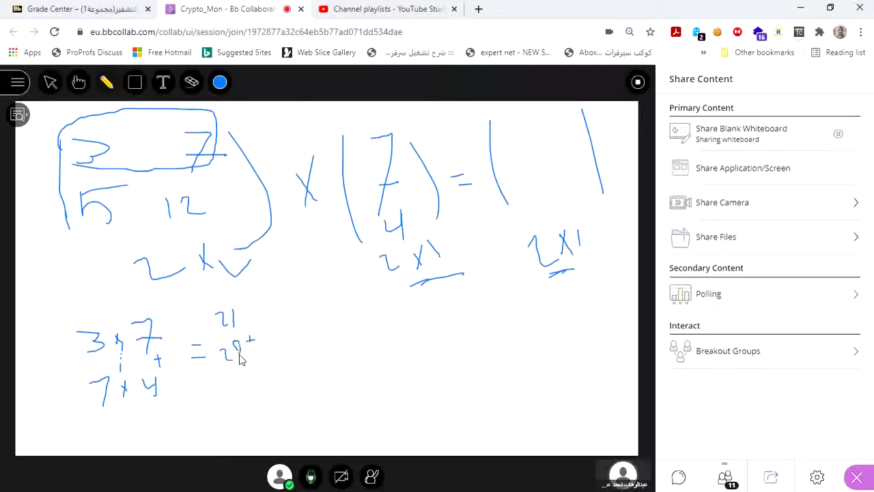
drag(208, 387, 244, 391)
mouse_move(529, 126)
mouse_down()
mouse_move(557, 147)
mouse_move(577, 141)
mouse_up()
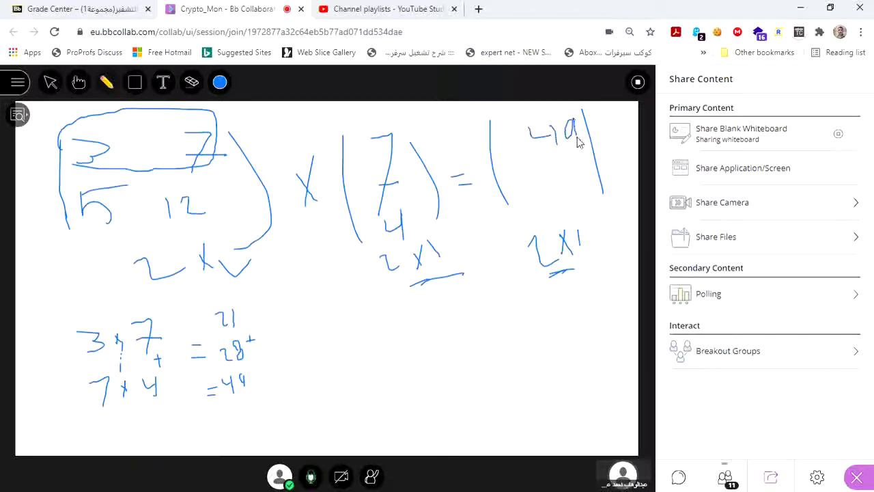